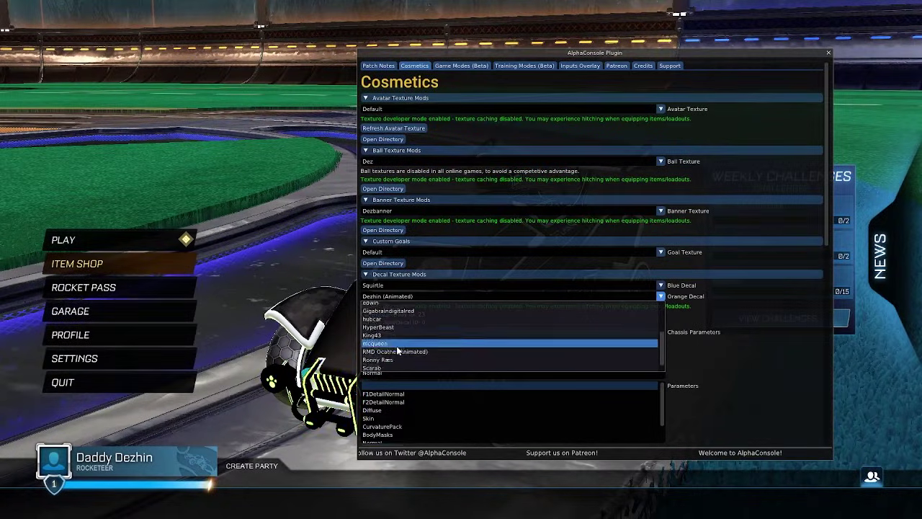
- Choose Squirtle as the orange decal under the decal texture mods
left_click(374, 364)
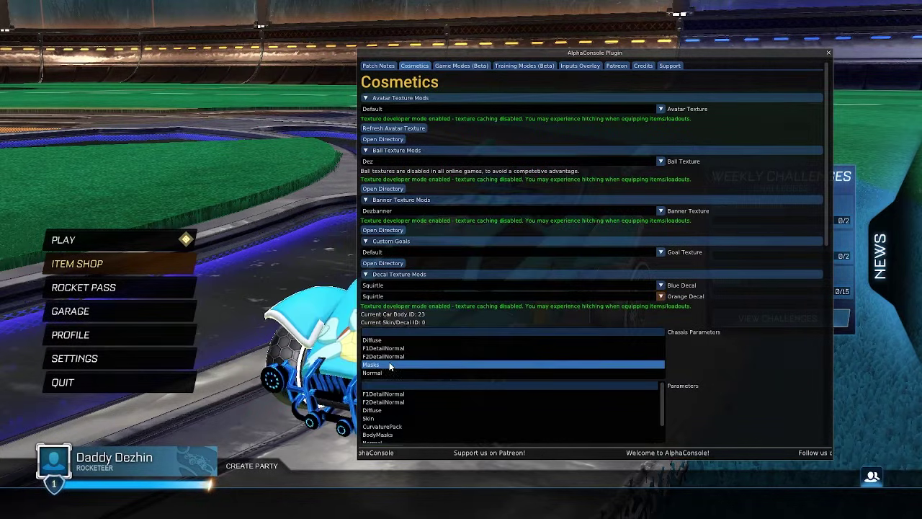
key("F2")
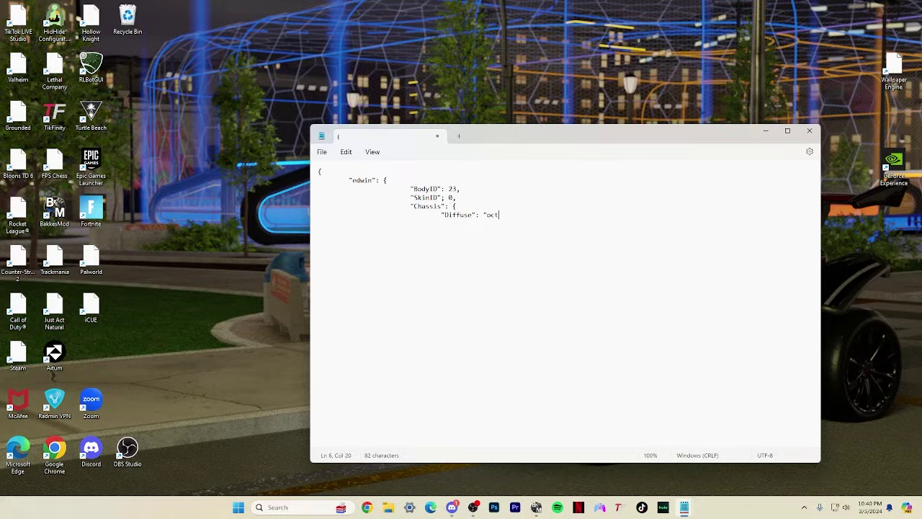
- Add a block to the edwin decal JSON with Diffuse set to "edwin.png" and begin a Skin entry starting with "oct_"
type(": {")
key("Return")
type("\"Diffuse\": \"edwin.png\",")
key("Return")
type("\"Skin\": \"oct_")
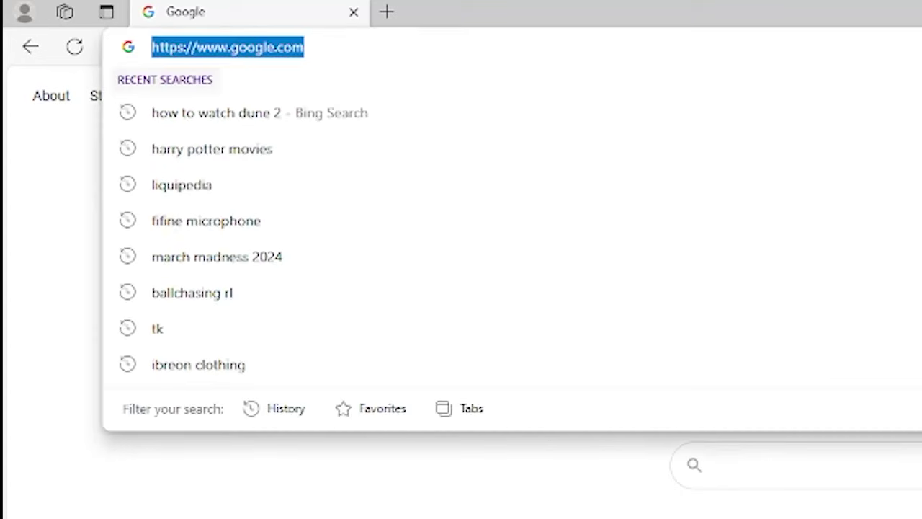
- Go to bakkesmod.com in the browser and open the AlphaConsole for BakkesMod plugin page on BakkesPlugins
type("bakkesmod.c")
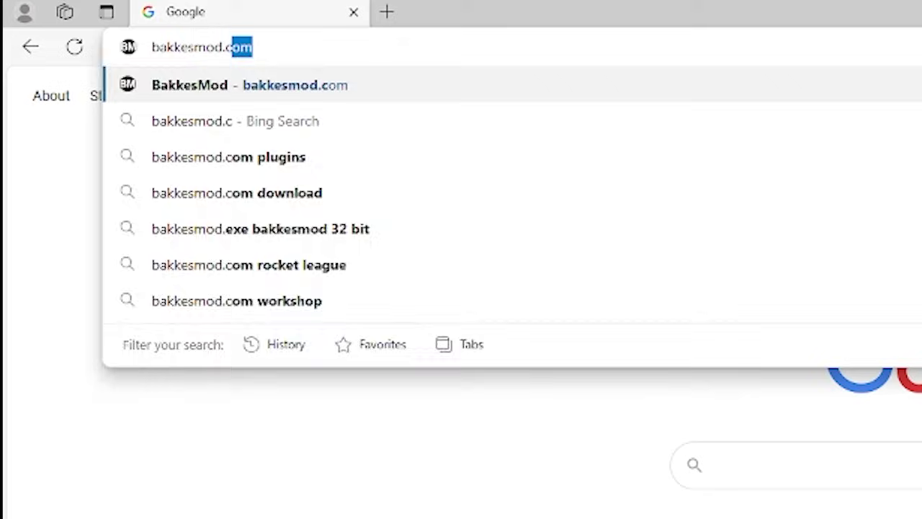
key("Return")
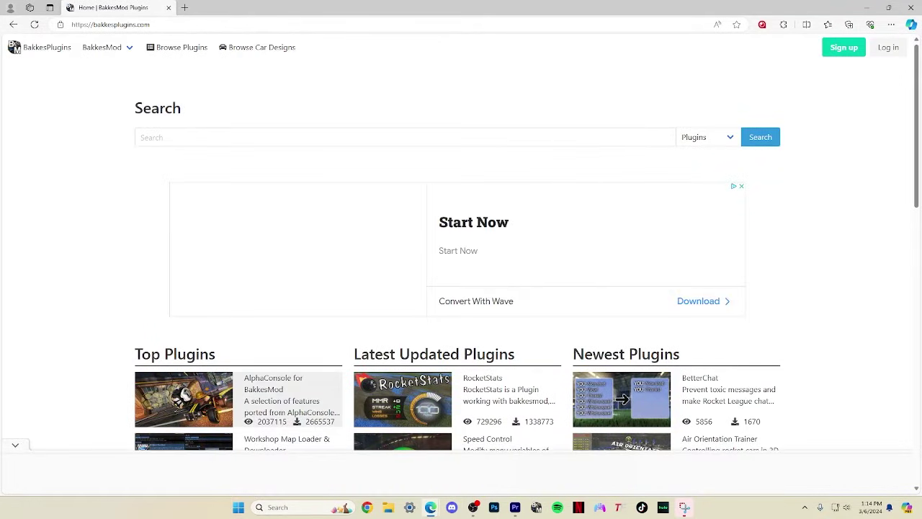
left_click(289, 400)
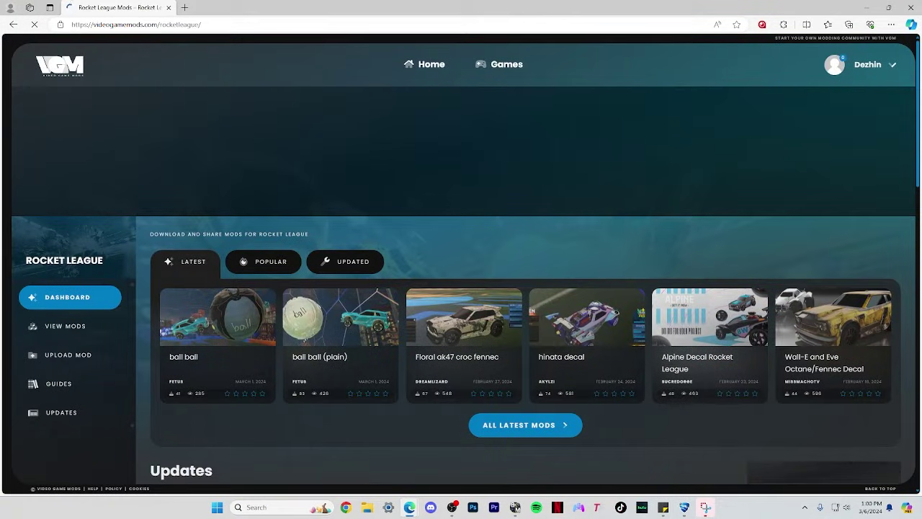
- Open the full list of Rocket League mods on the Video Game Mods site
scroll(464, 216, "down", 3)
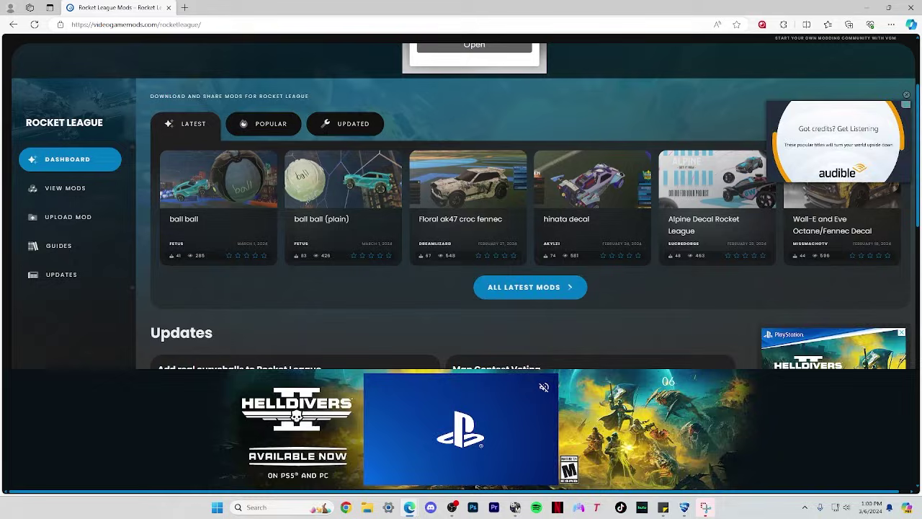
left_click_drag(530, 346, 531, 292)
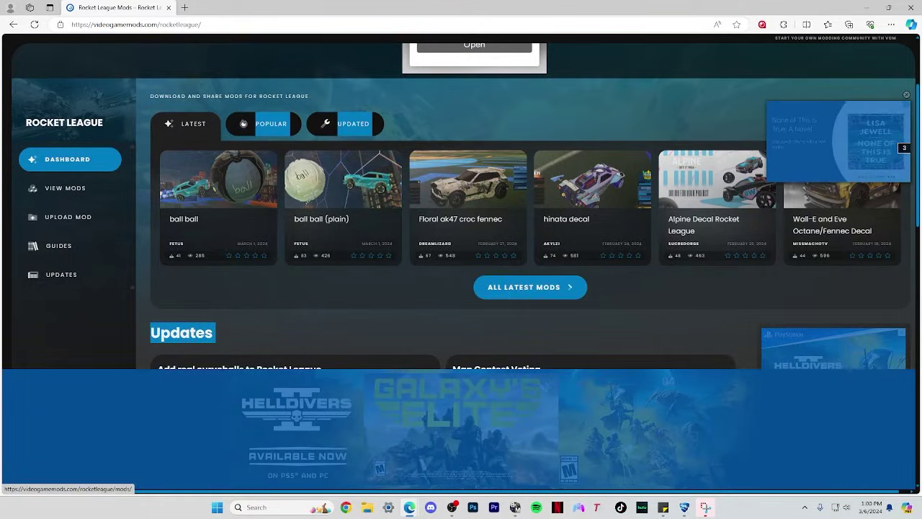
left_click(65, 189)
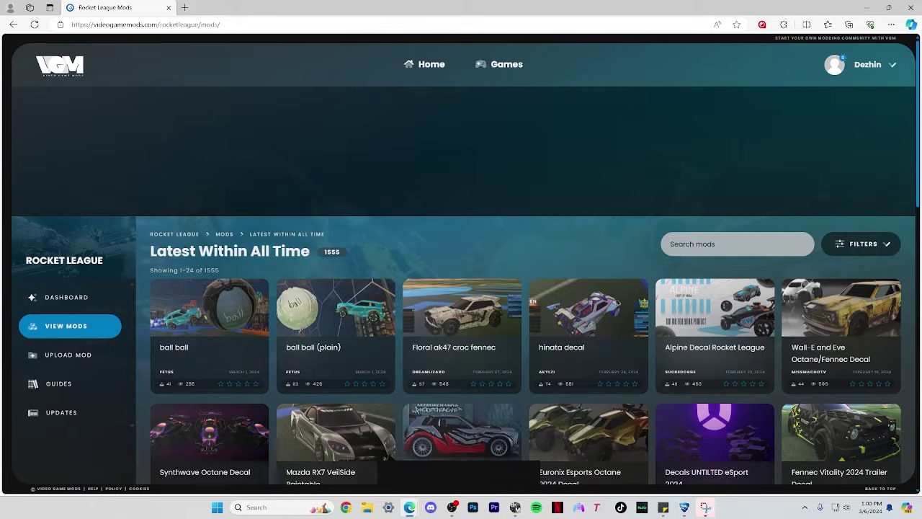
- Find the Simple Squirtle Decal in the mod list, open its page and download it
scroll(476, 487, "down", 6)
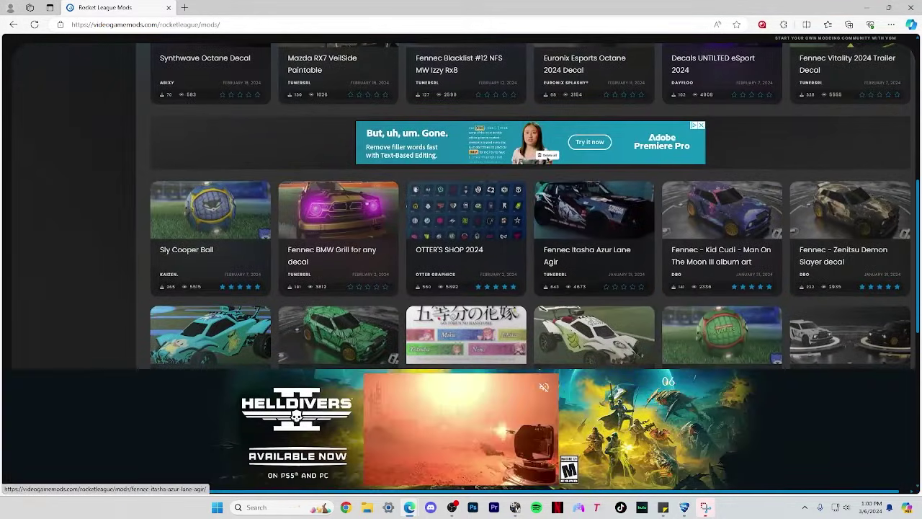
scroll(475, 488, "down", 2)
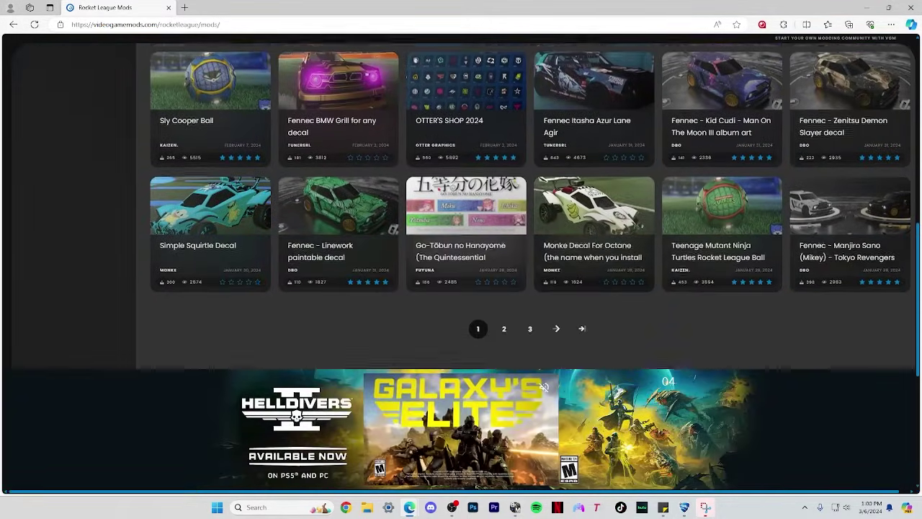
left_click(209, 210)
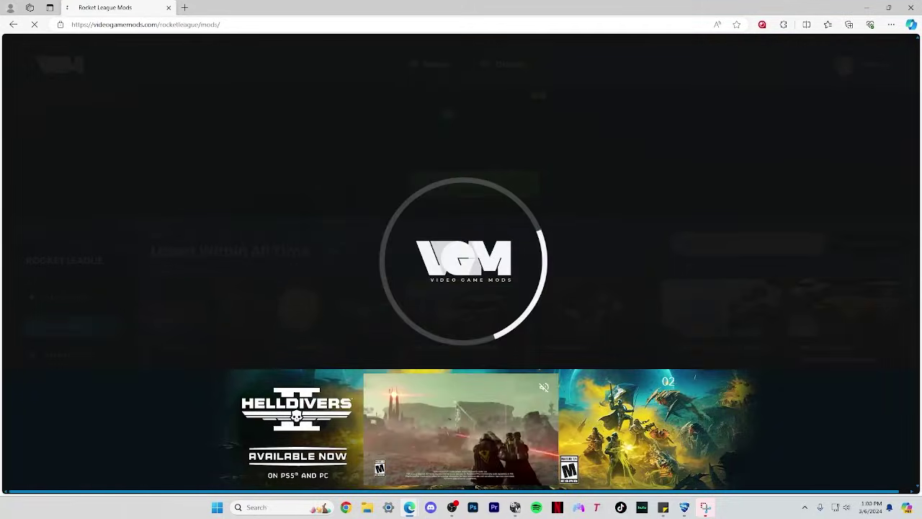
scroll(461, 260, "down", 4)
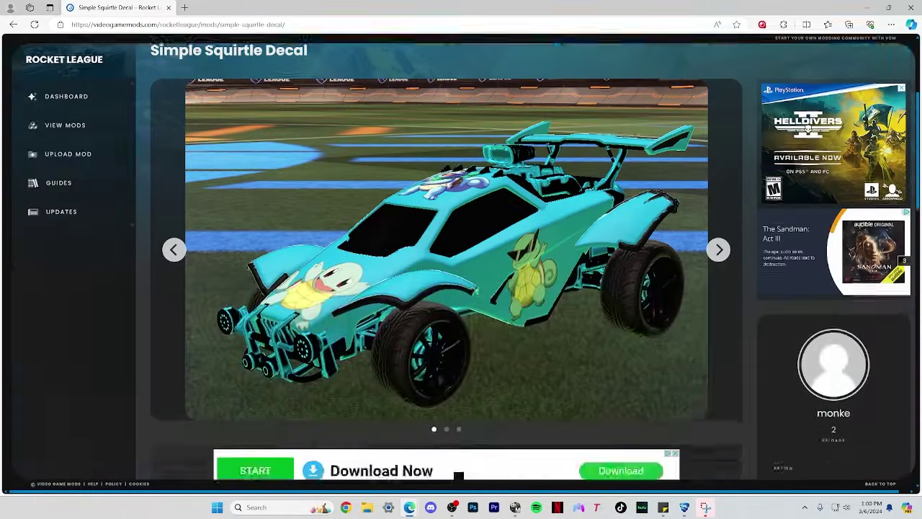
scroll(461, 259, "down", 6)
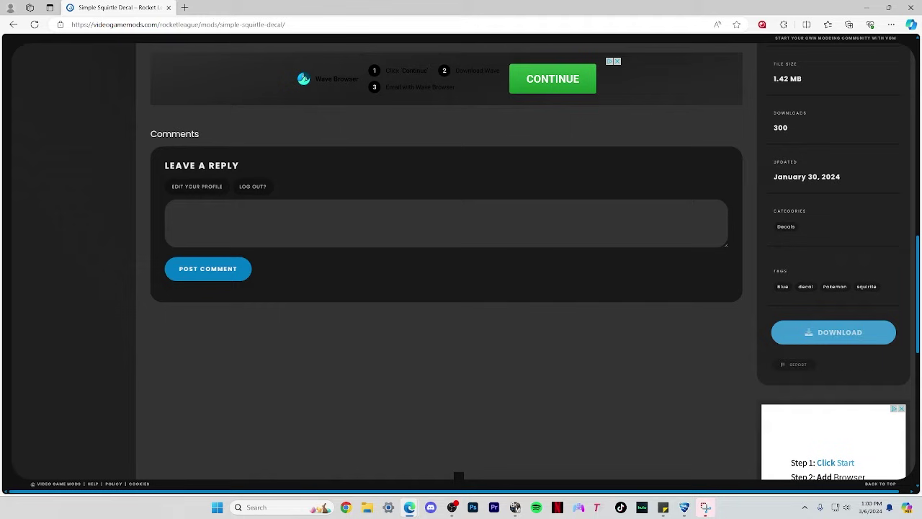
left_click(833, 333)
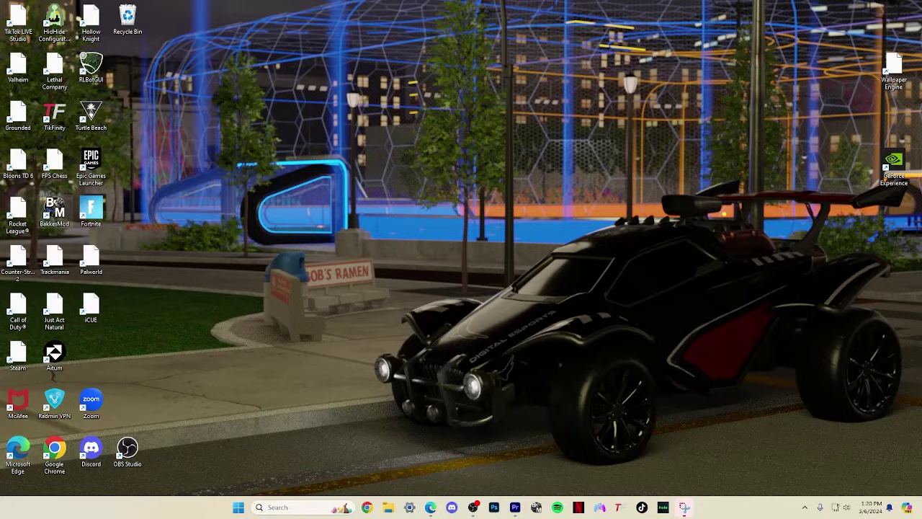
- Launch BakkesMod, open its folder from the injector and go to data\acplugin\DecalTextures
double_click(54, 210)
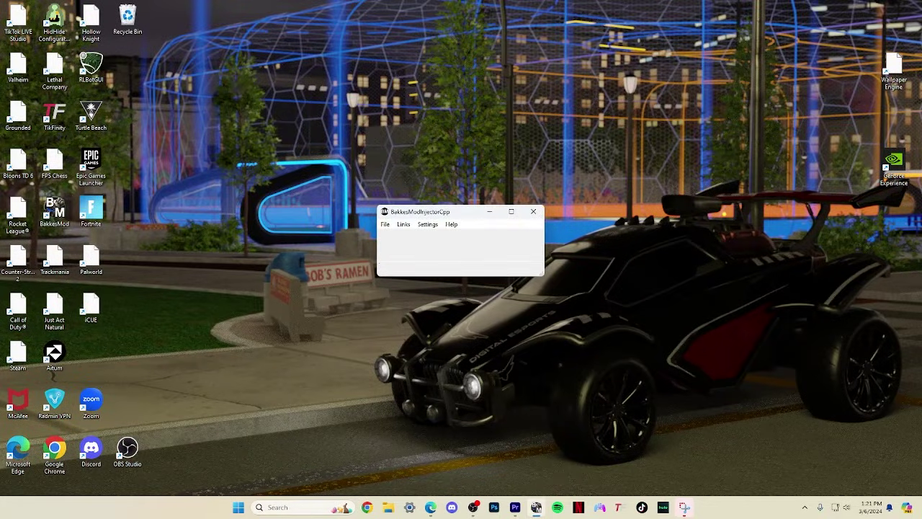
left_click(385, 224)
key("Return")
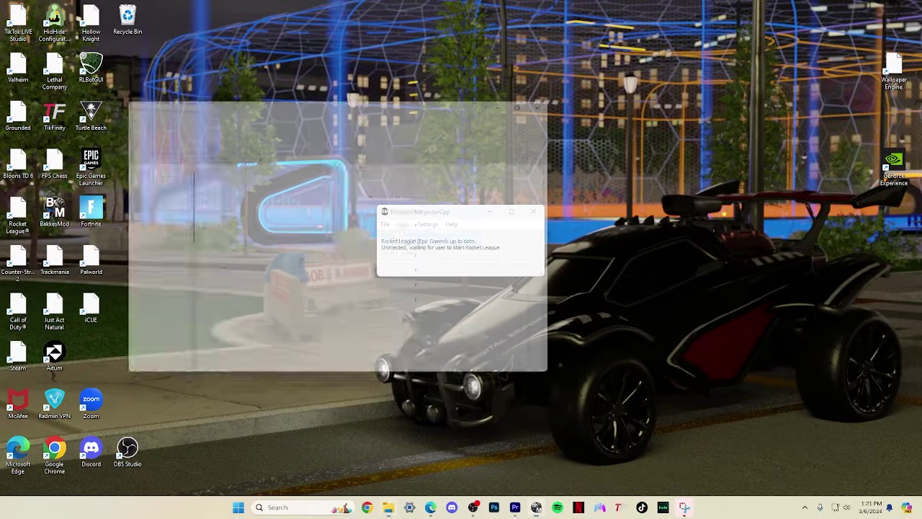
double_click(214, 225)
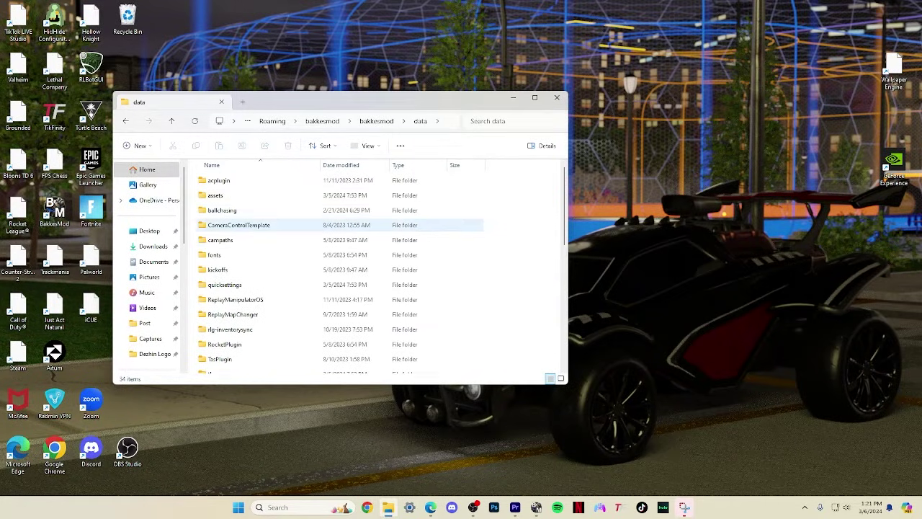
double_click(227, 180)
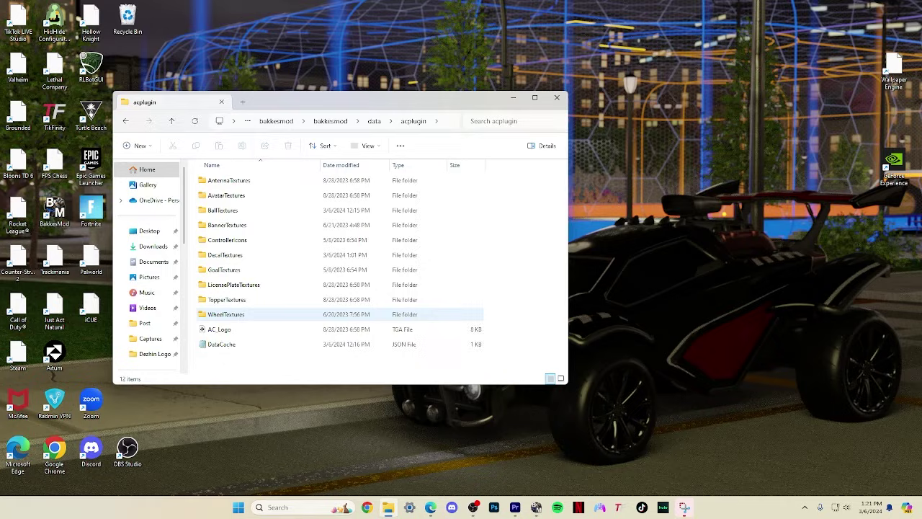
double_click(225, 254)
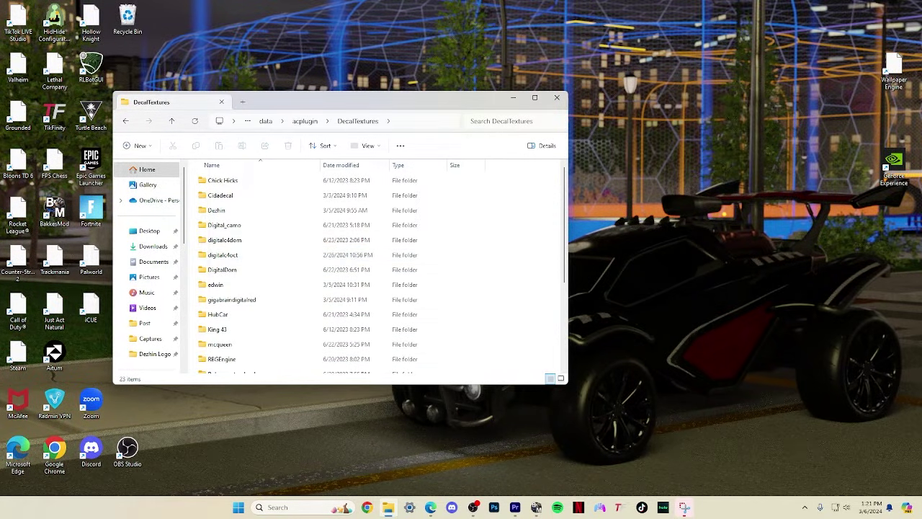
- Copy the full path of the DecalTextures folder
left_click(425, 121)
key("ctrl+c")
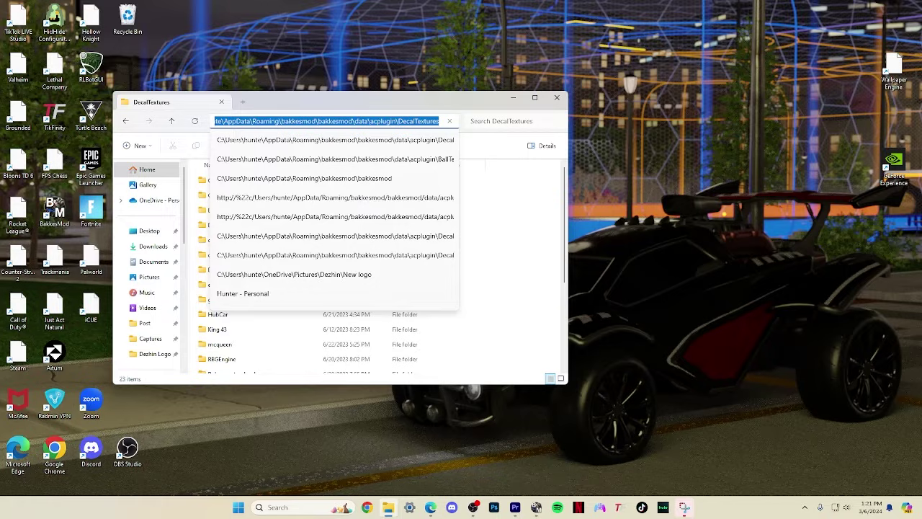
key("Escape")
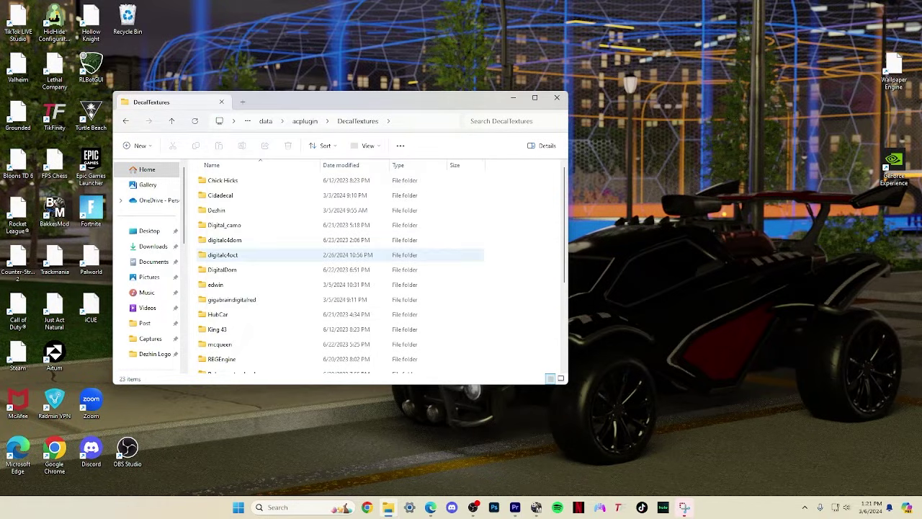
- Open Downloads in a separate window and extract the Simple-Squirtle-Decal archive into the copied DecalTextures path
right_click(388, 507)
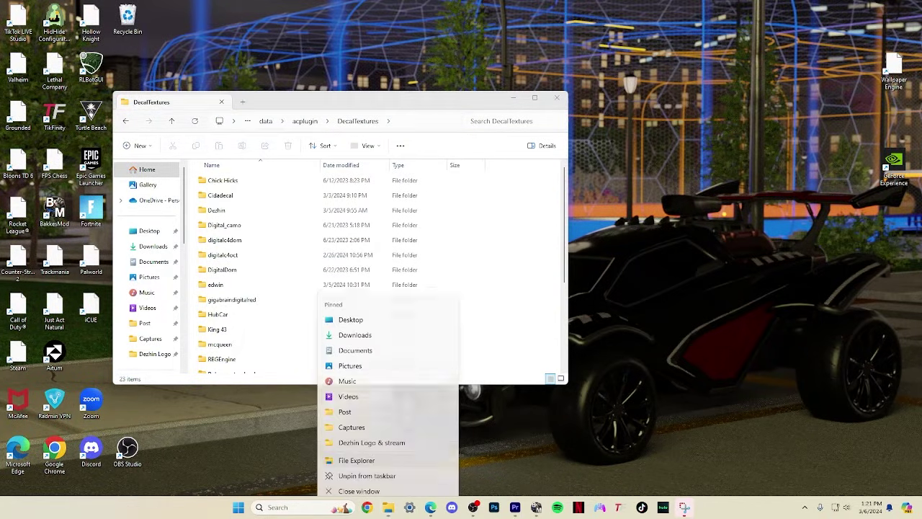
left_click(346, 451)
left_click(165, 259)
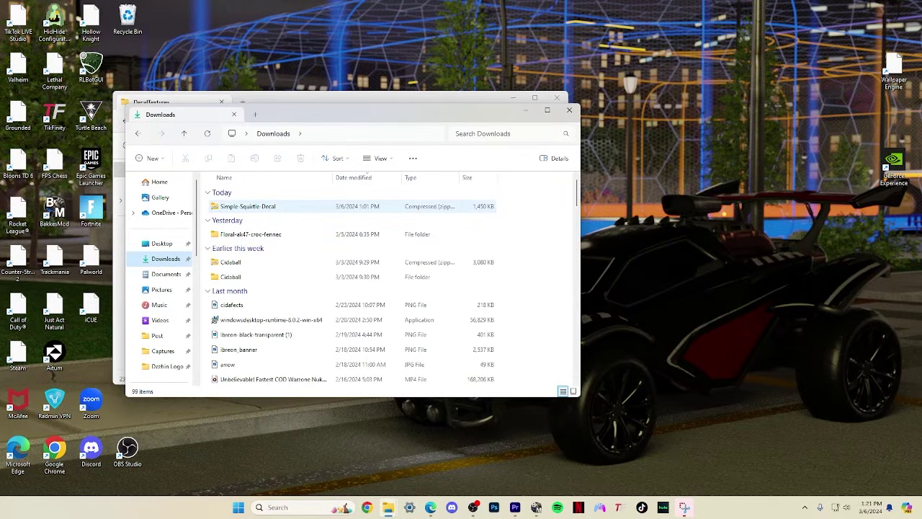
left_click(248, 206)
right_click(281, 203)
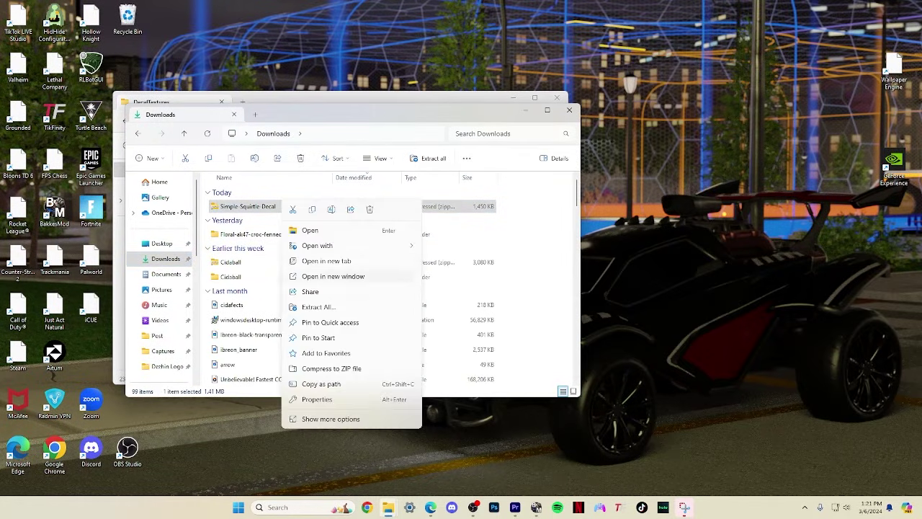
left_click(318, 307)
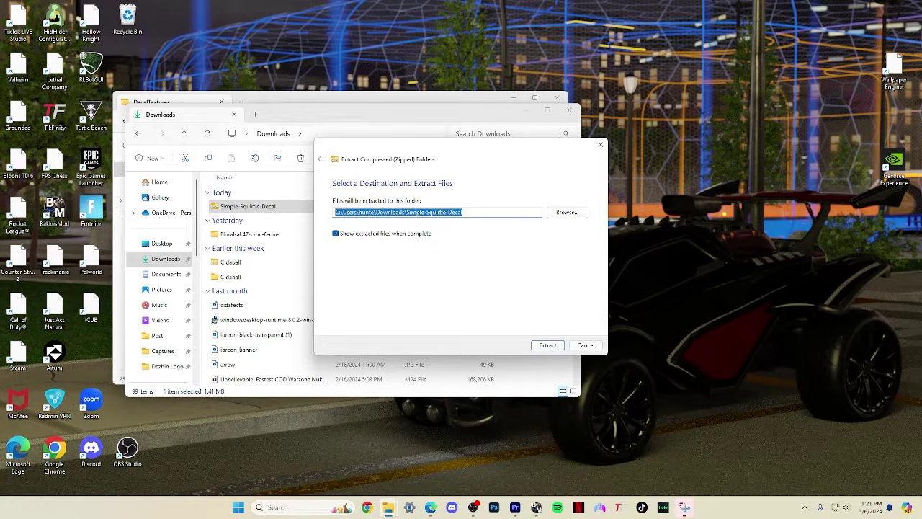
key("ctrl+v")
key("Return")
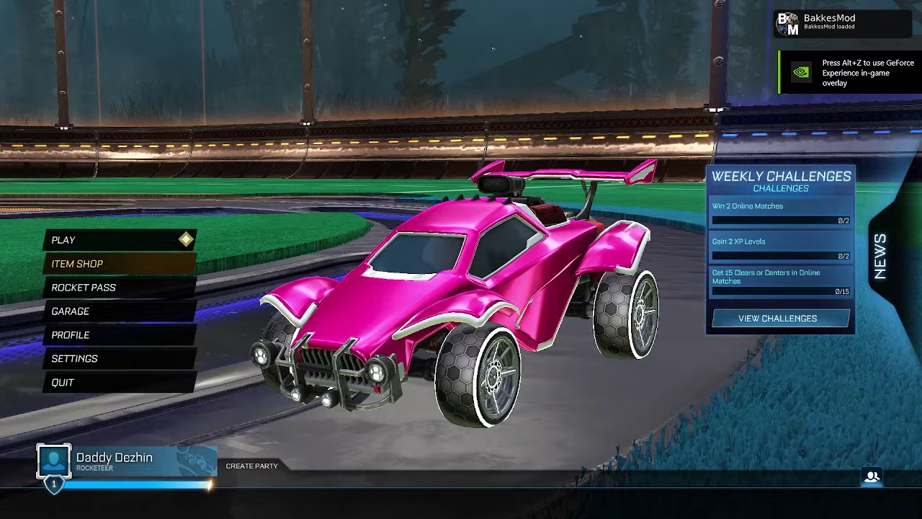
- In Rocket League, load ACPlugin through the BakkesMod plugin manager and close the manager and settings windows
key("F2")
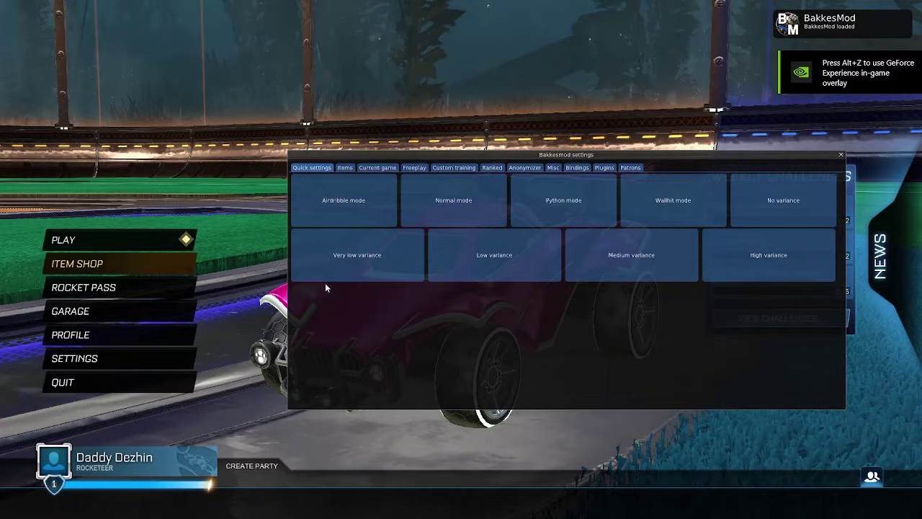
left_click(605, 167)
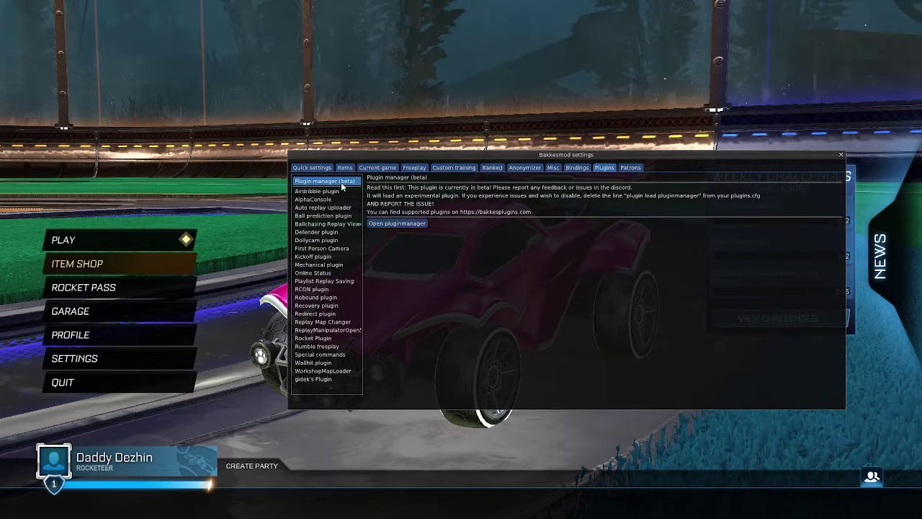
left_click(386, 224)
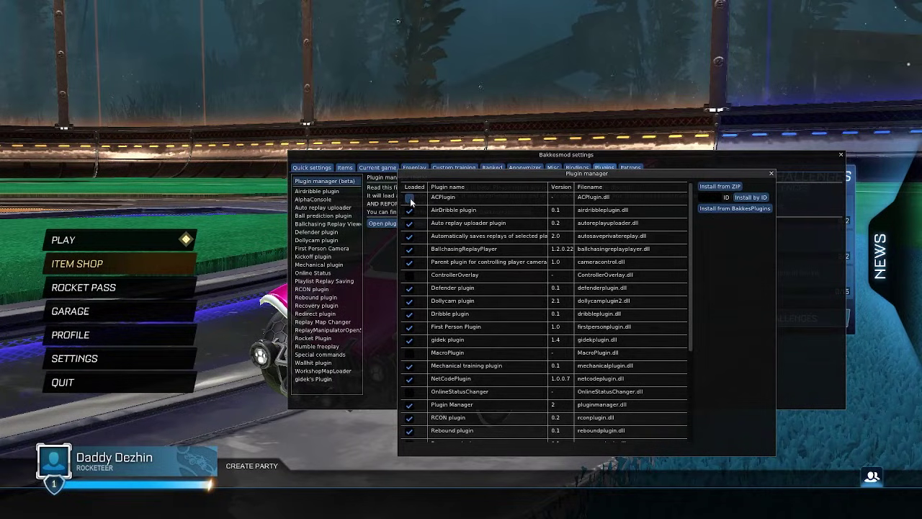
left_click(410, 198)
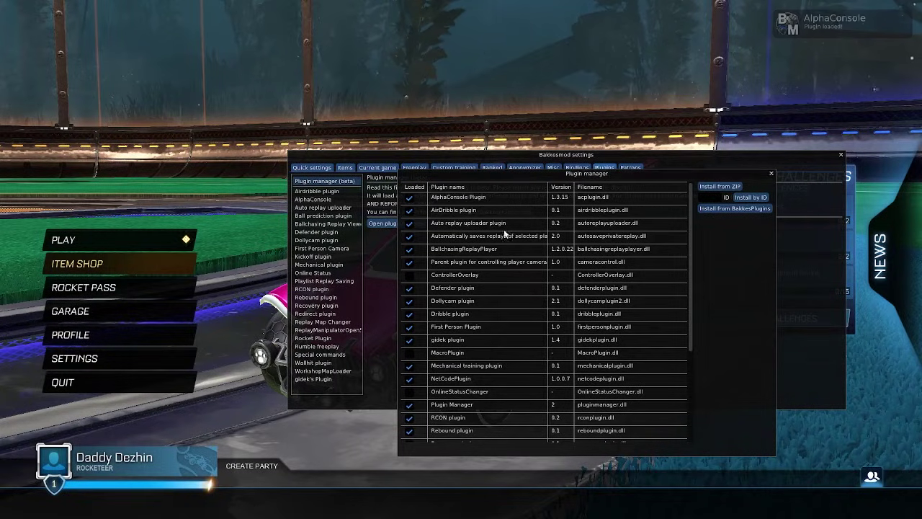
left_click(771, 173)
left_click(841, 154)
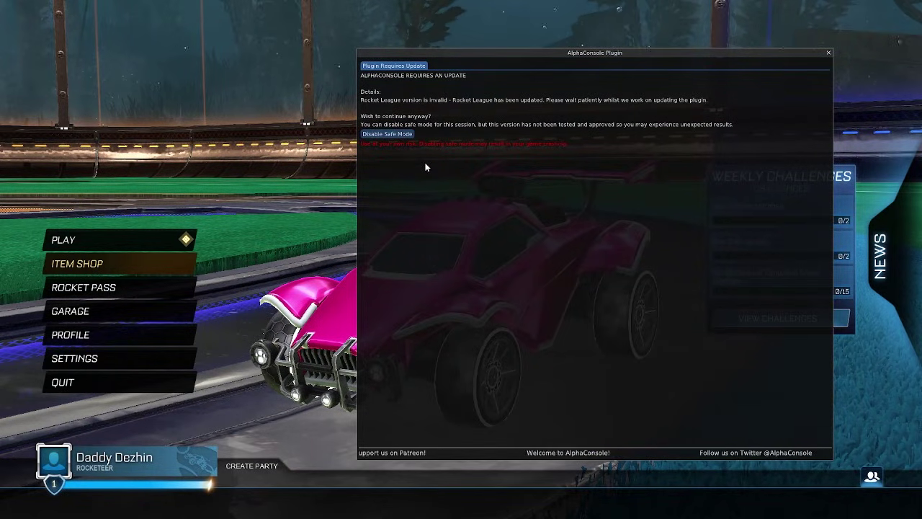
- Disable AlphaConsole's safe mode and set the orange decal to Squirtle in its cosmetics
left_click(398, 133)
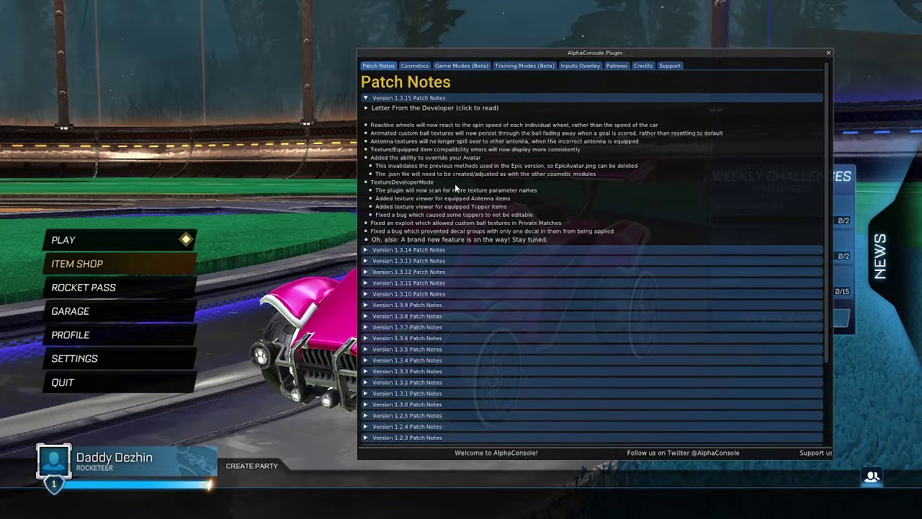
left_click(417, 66)
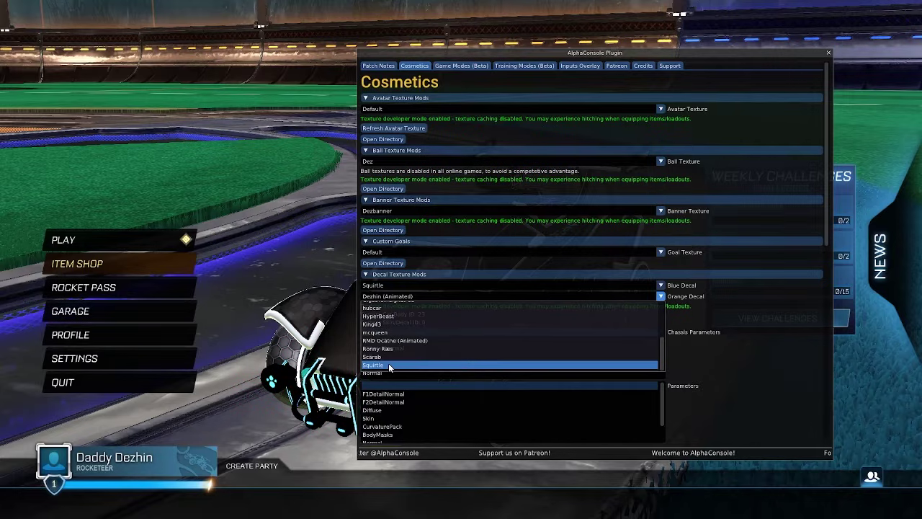
left_click(389, 365)
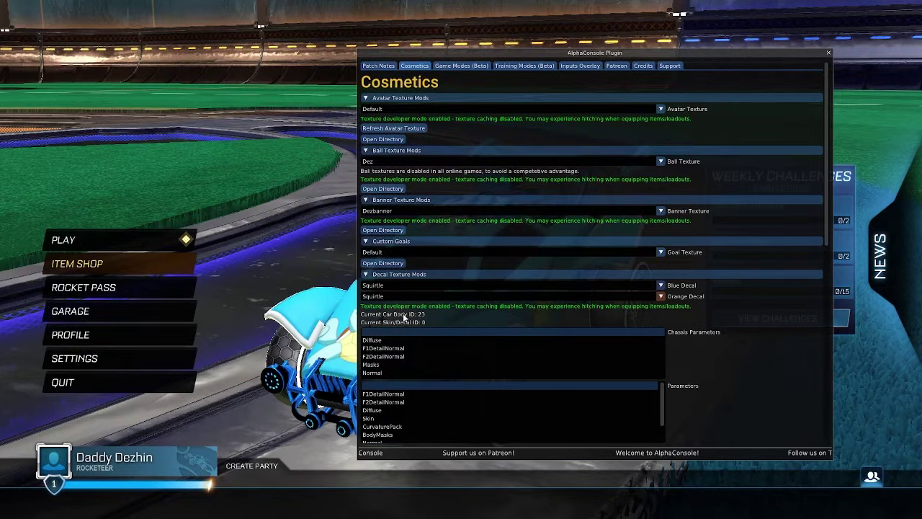
- Close the AlphaConsole window, inspect the Squirtle decal on the Octane in the garage's car customization, and return to the garage
left_click(327, 253)
key("Escape")
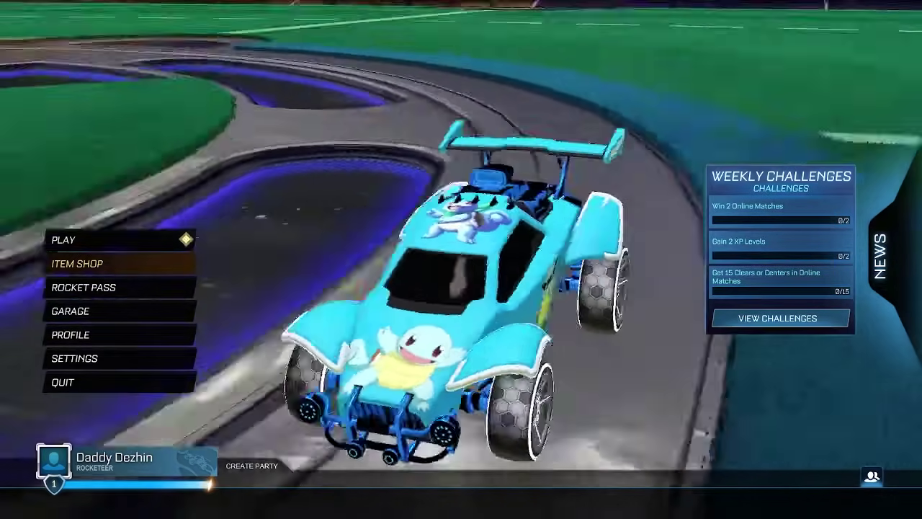
key("Down")
key("Down")
key("Return")
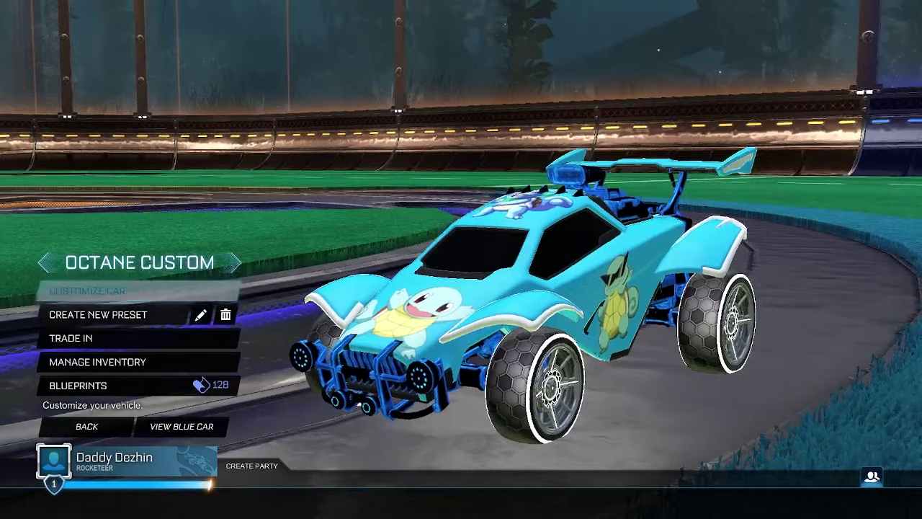
key("Return")
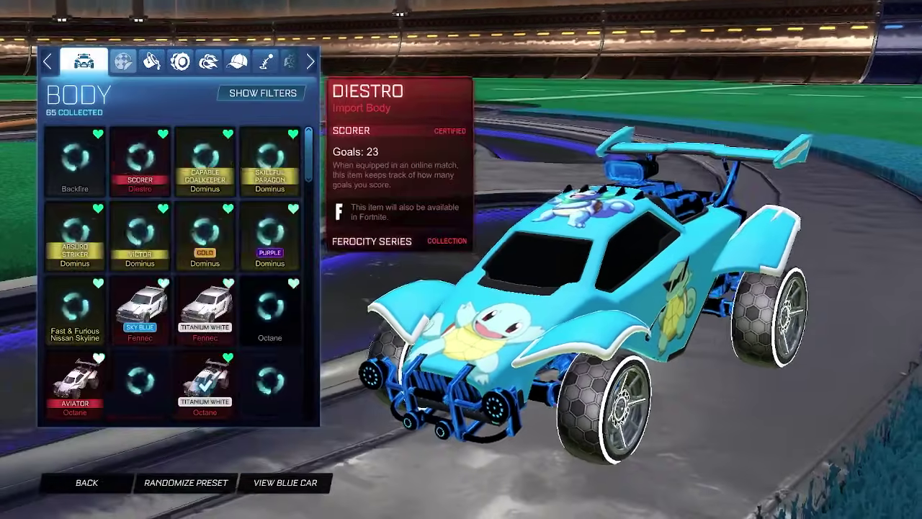
key("e")
key("Escape")
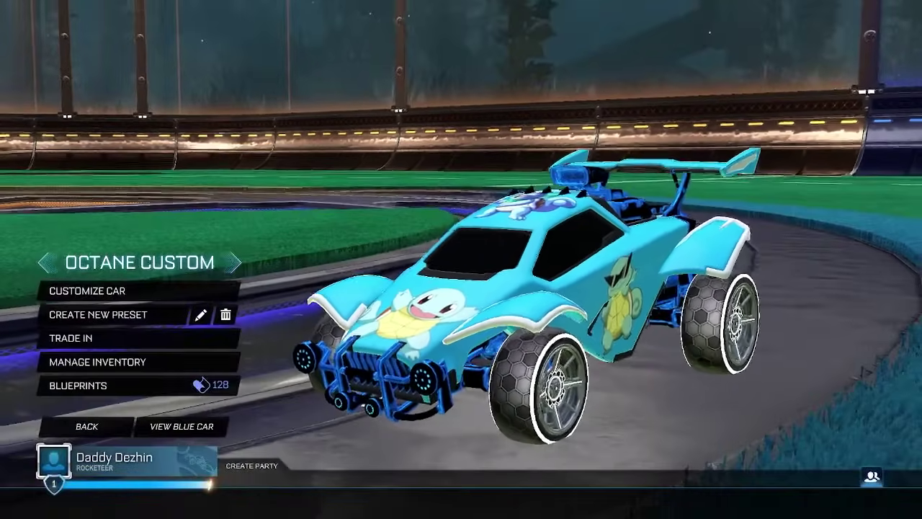
- Switch to Discord and open the decal-forums channel of Dezhin's Gameroom
key("F2")
left_click(344, 167)
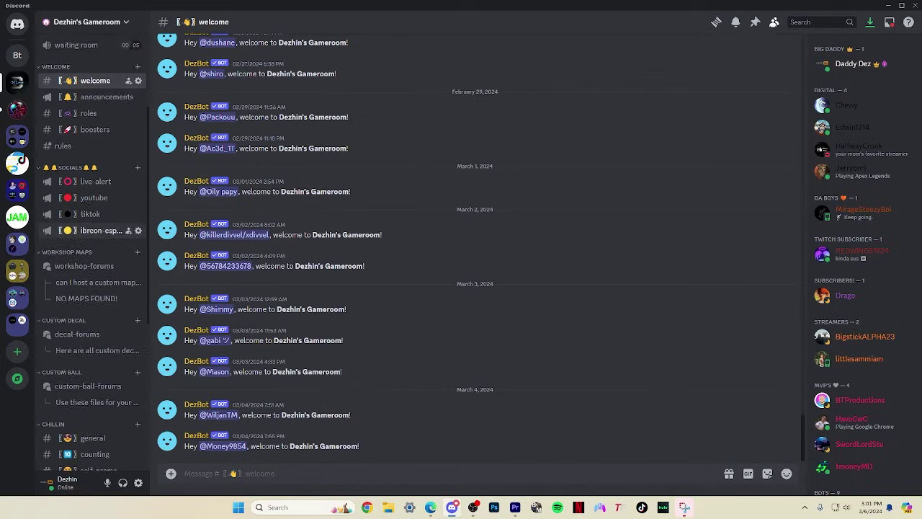
scroll(97, 235, "down", 1)
scroll(97, 235, "down", 1)
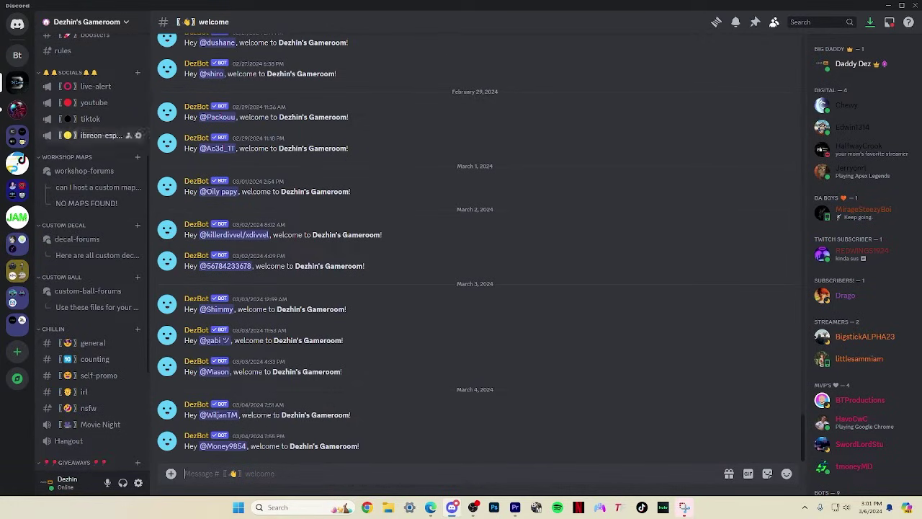
left_click(87, 239)
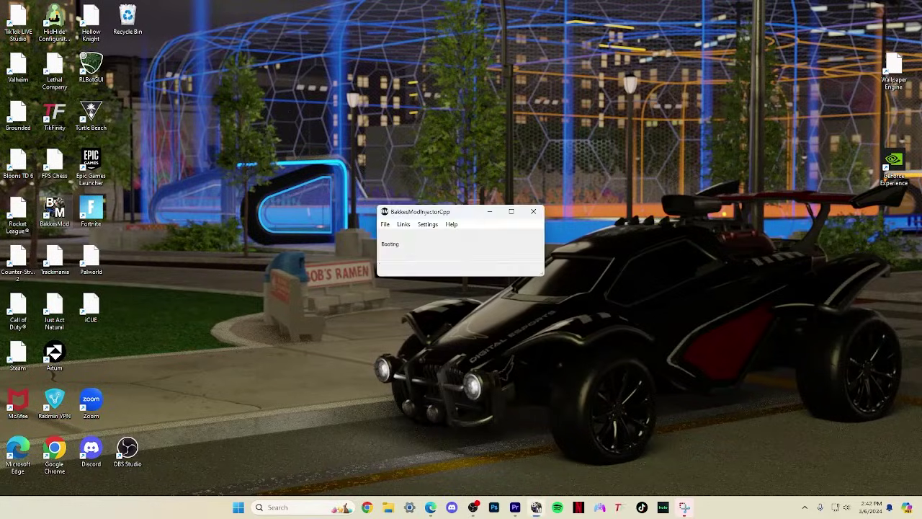
- Open the BakkesMod folder from its injector and go to data > acplugin > DecalTextures
left_click(424, 236)
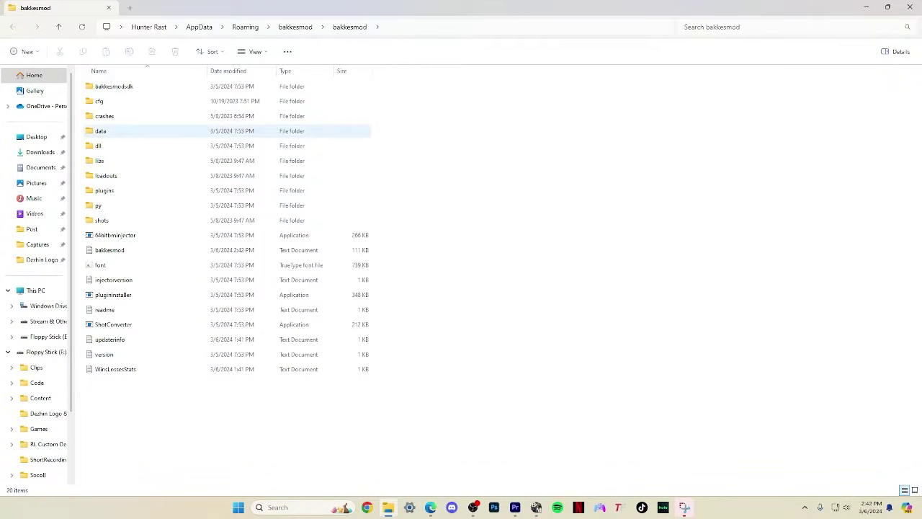
double_click(100, 130)
key("Return")
key("Down")
key("Down")
key("Down")
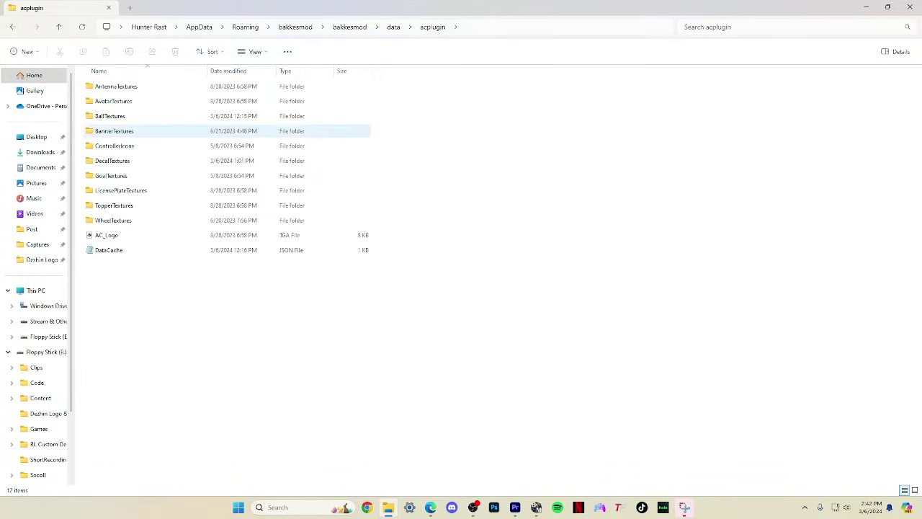
key("Down")
key("Down")
key("Return")
key("Up")
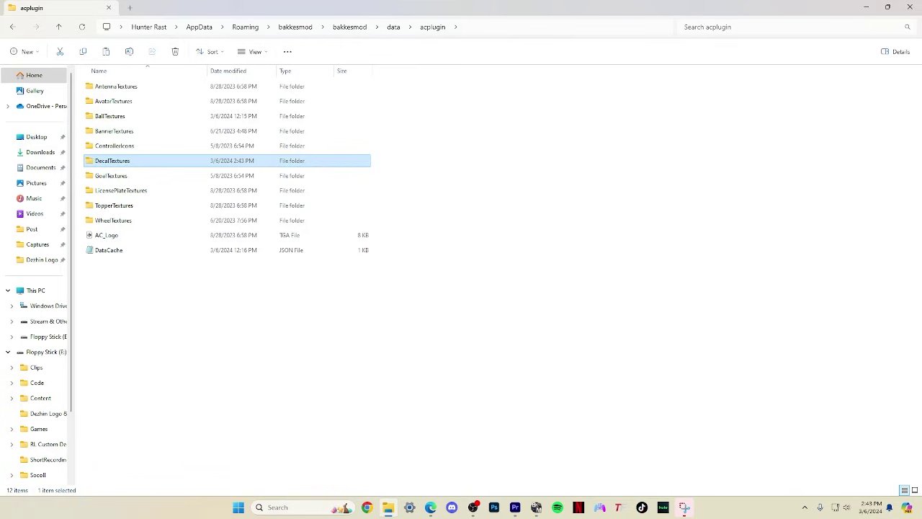
double_click(112, 161)
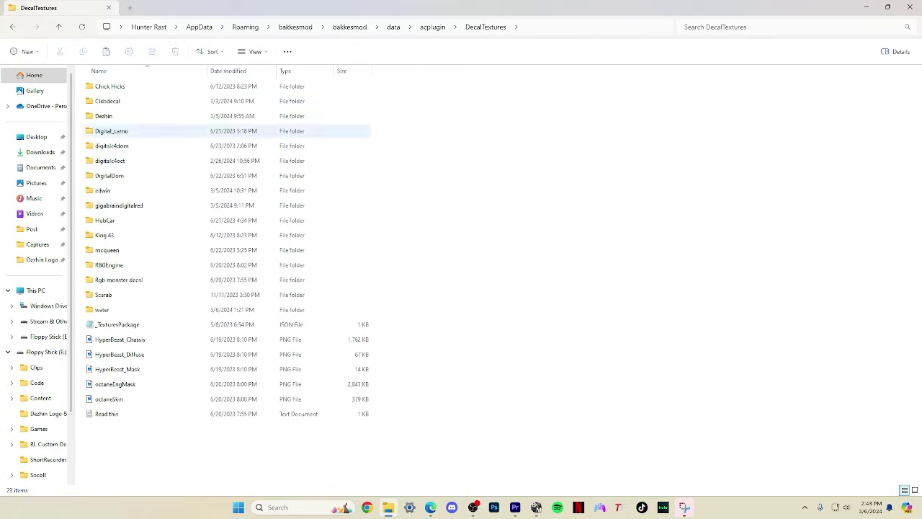
- Create a folder named 'new decal!' in DecalTextures and paste the Digital, oct_chassis and oct_decal PNG files into it
left_click(24, 52)
left_click(35, 70)
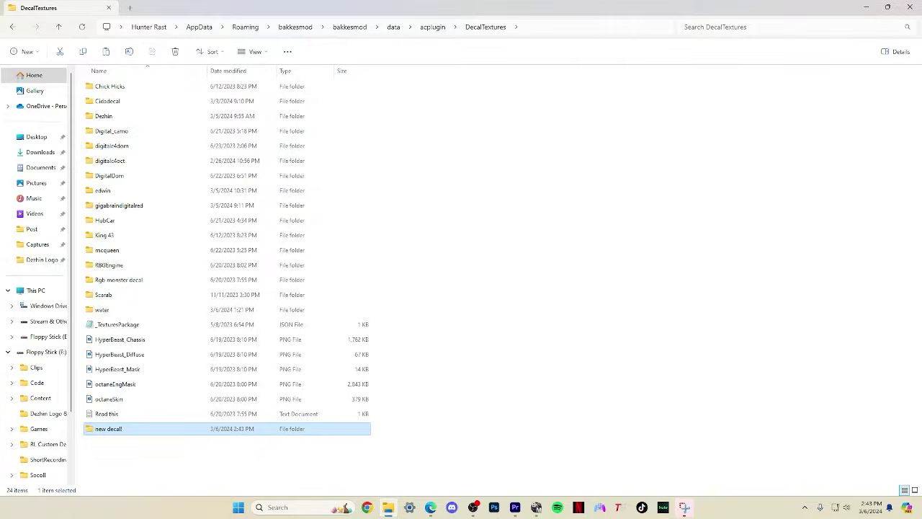
key("Return")
key("ctrl+v")
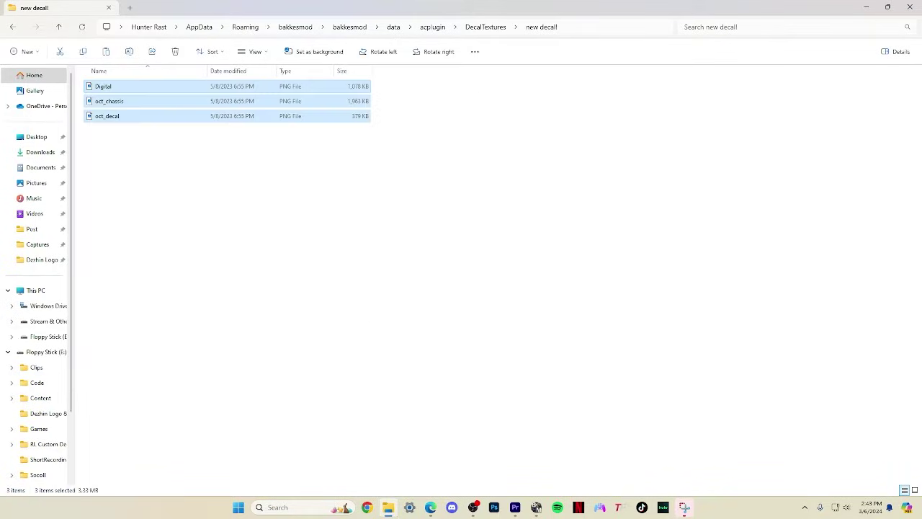
left_click(216, 180)
left_click(144, 85)
key("Down")
key("Down")
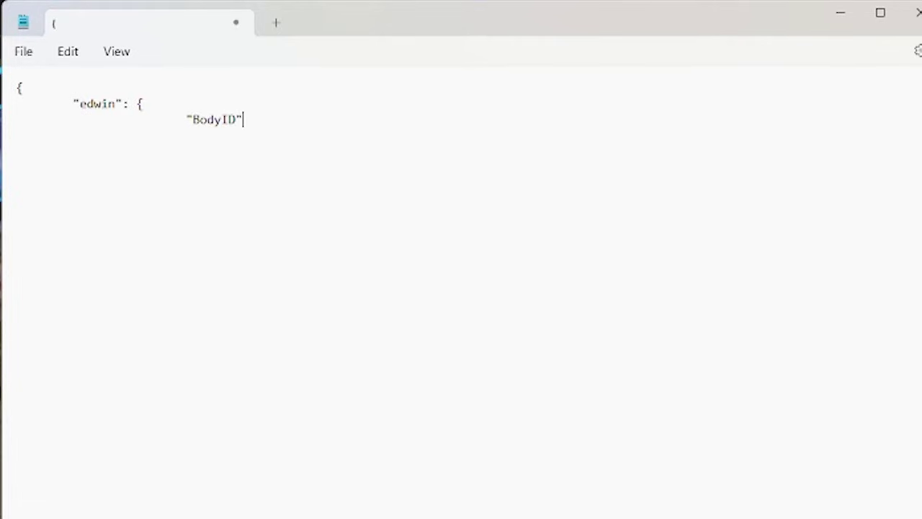
- In the Notepad decal definition, set BodyID to 23 and add an indented SkinID line with the value 0
type(":")
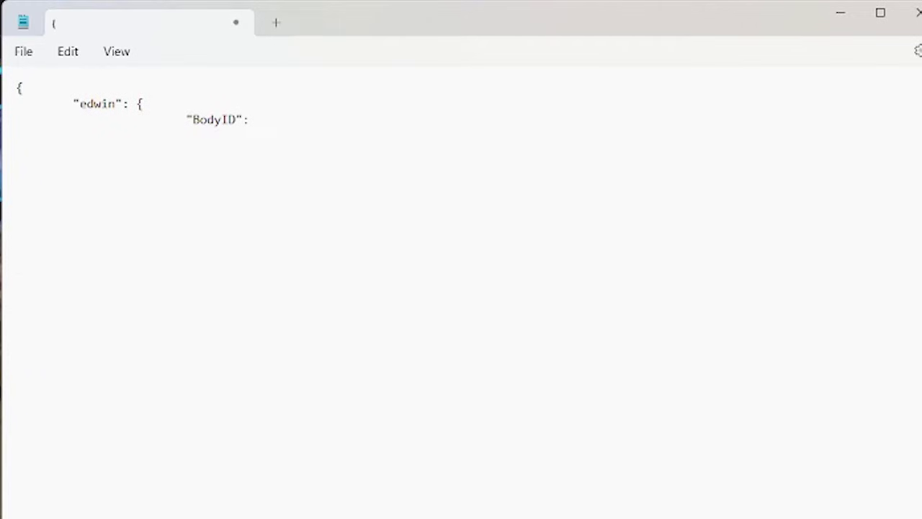
type("23,")
key("Return")
key("Tab")
key("Tab")
key("Tab")
type("\"SkinID")
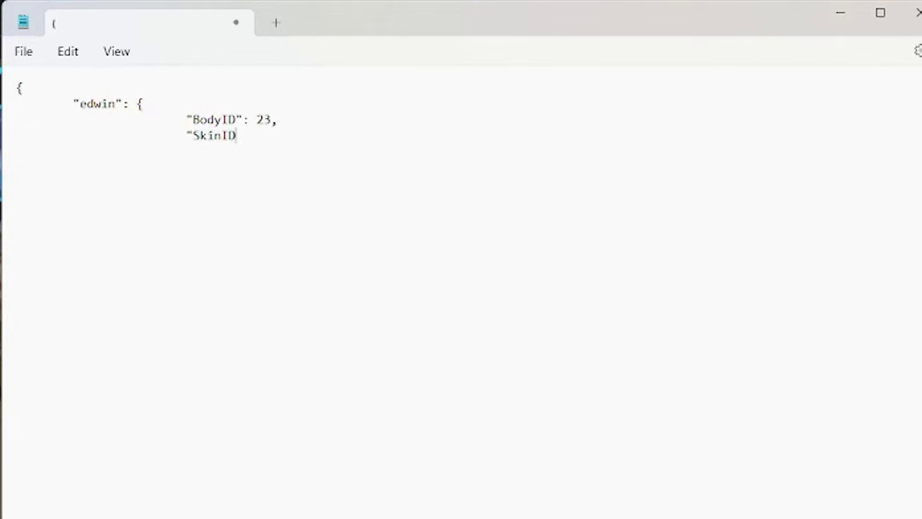
type("\"; 0,")
- Add a Chassis block below the SkinID line and start its indented Diffuse entry
key("Return")
key("Tab")
key("Tab")
key("Tab")
type("\"Chassis")
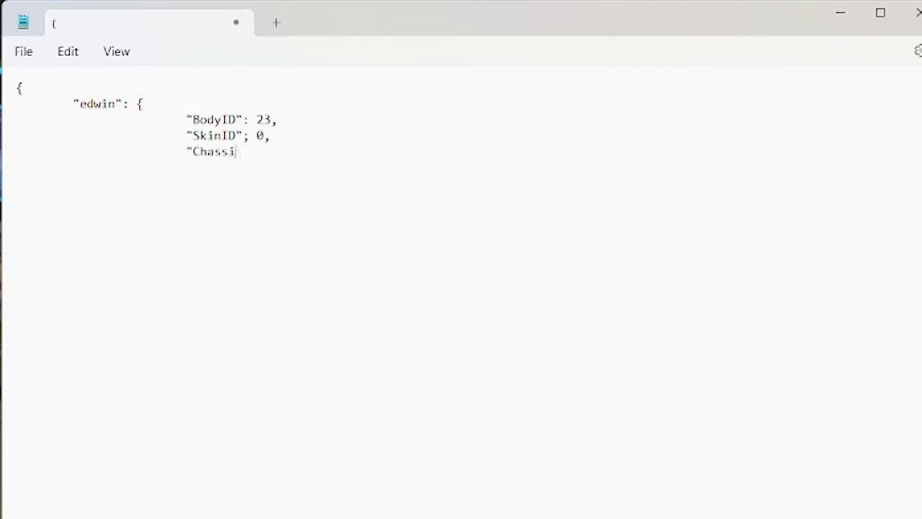
type("\": {")
key("Return")
key("Tab")
key("Tab")
key("Tab")
key("Tab")
type("\"Diffuse")
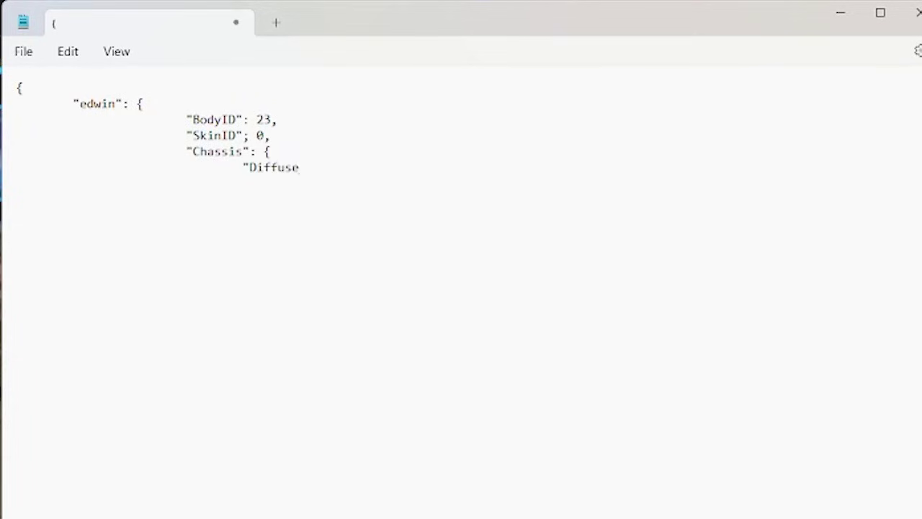
- Set the chassis Diffuse value to oct_chassis in quotes and close the Chassis block with a brace and comma
type("\"")
type(";;")
key("BackSpace")
type(":Oct")
key("BackSpace")
key("BackSpace")
key("BackSpace")
type("oct_chassis")
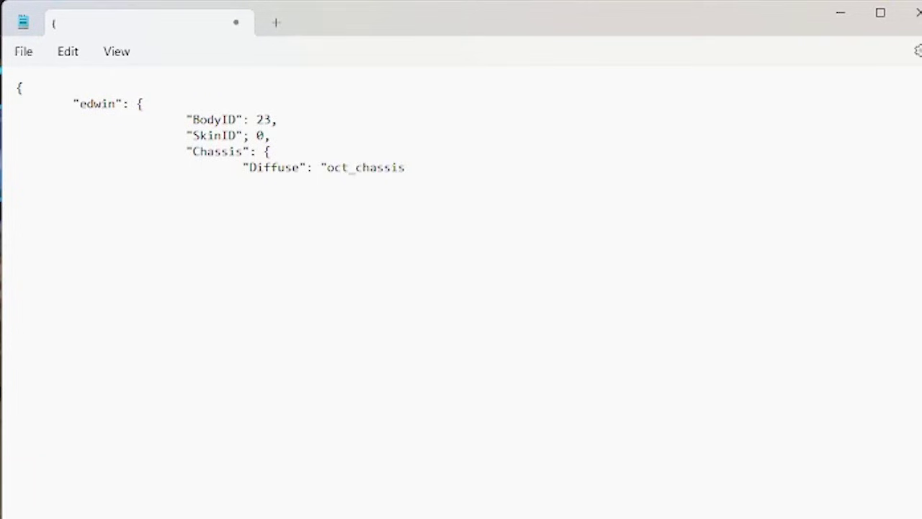
type("\"")
key("Return")
key("Tab")
key("Tab")
key("Tab")
key("Tab")
type("},")
- Add a Body block containing a Diffuse entry with the quoted value edwin.png followed by a comma
key("Return")
key("Tab")
key("Tab")
key("Tab")
type("\"Body\": {")
key("Return")
key("Tab")
key("Tab")
key("Tab")
key("Tab")
type("\"D")
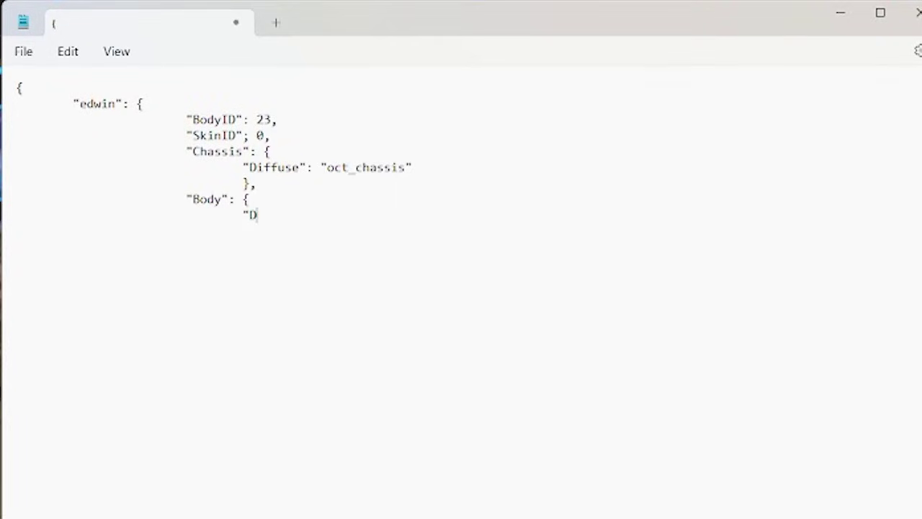
type("iffuse\": \"edwion")
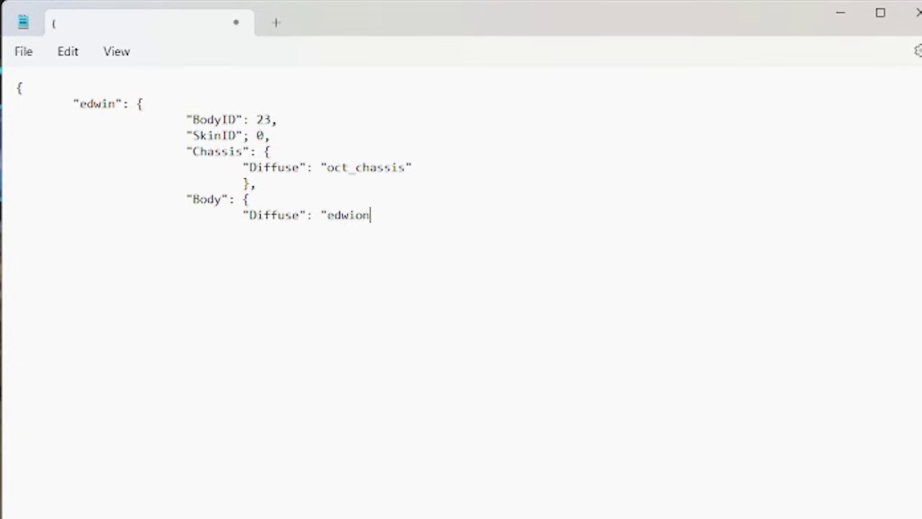
key("BackSpace")
key("BackSpace")
type("n.png")
type(":")
type(",")
- Add an indented Skin entry with the quoted value oct_decal.png below the body's Diffuse line
key("Return")
key("Tab")
key("Tab")
key("Tab")
key("Tab")
type("\"Skin")
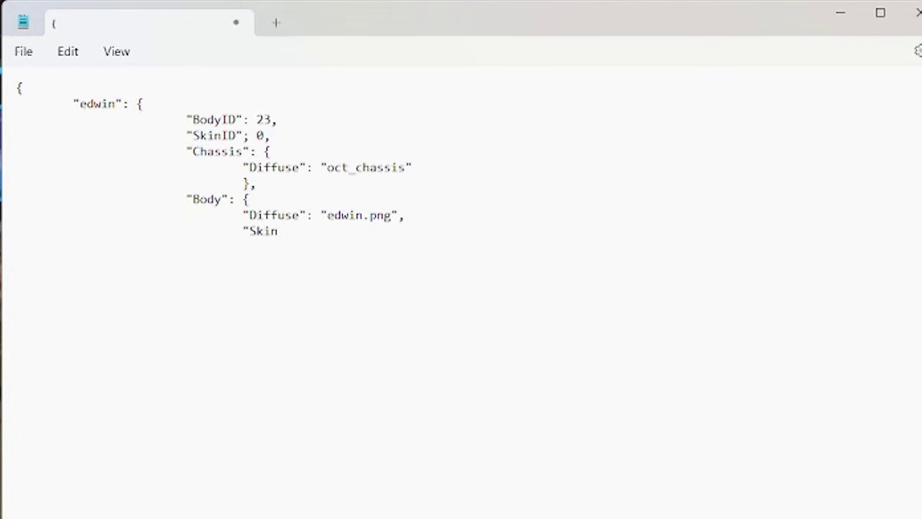
type("\": \"oct_decal.png")
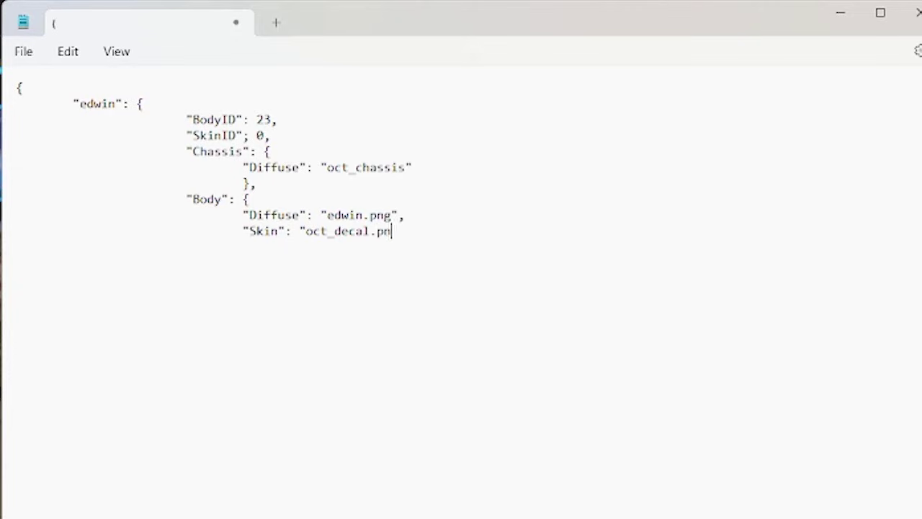
type("\"")
- Close the Body block, the decal block and the outermost block with indented closing braces on separate lines
key("Return")
key("Tab")
key("Tab")
key("Tab")
key("Tab")
type("}")
key("Return")
key("Tab")
type("}")
key("Return")
type("}")
- Save the decal definition as texture.json in Documents
left_click(23, 51)
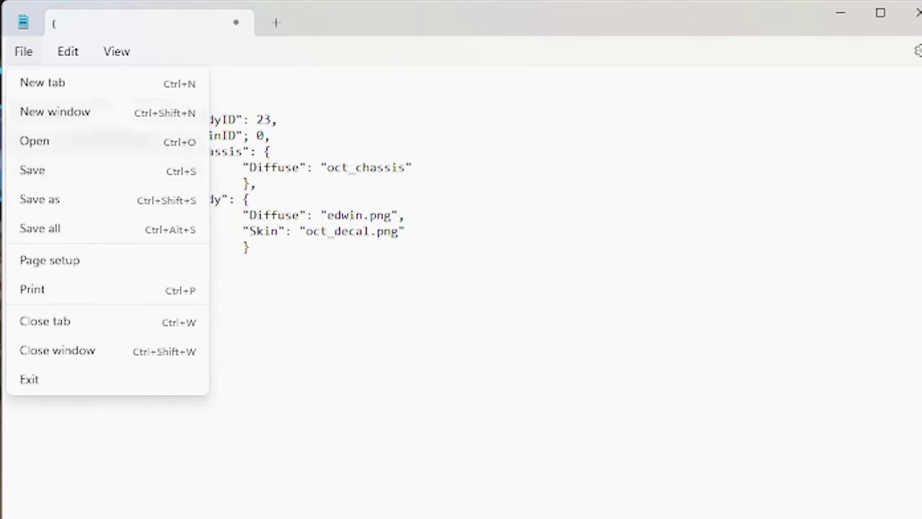
left_click(39, 198)
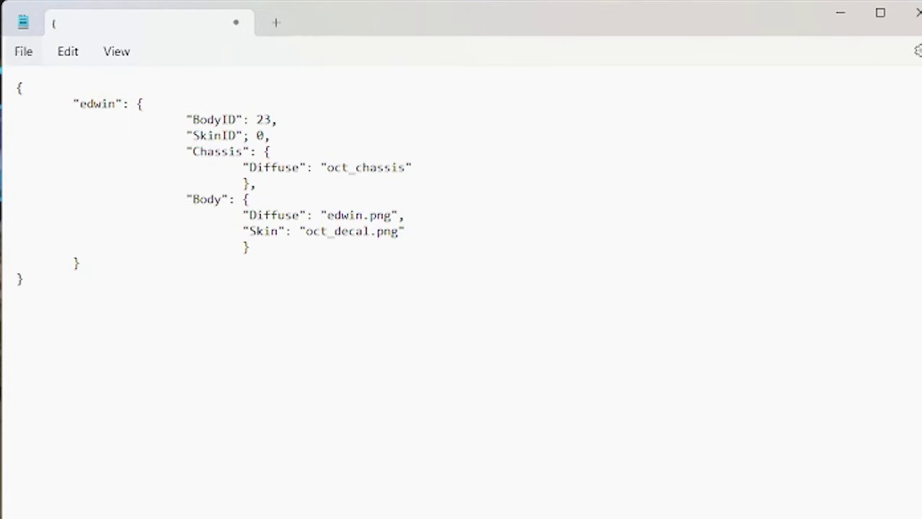
type("tex")
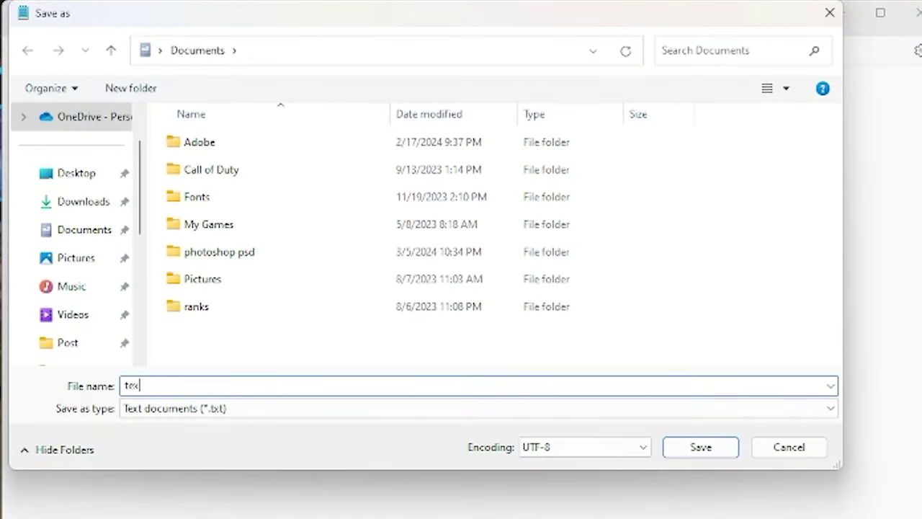
type("ture.json")
key("Return")
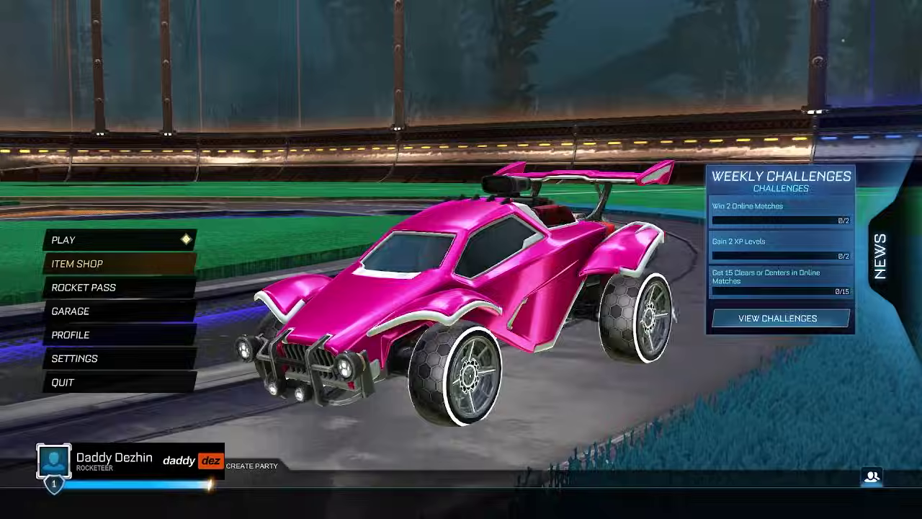
- In Rocket League, unload and reload the AlphaConsole plugin through the BakkesMod plugin manager, and close the manager
key("F2")
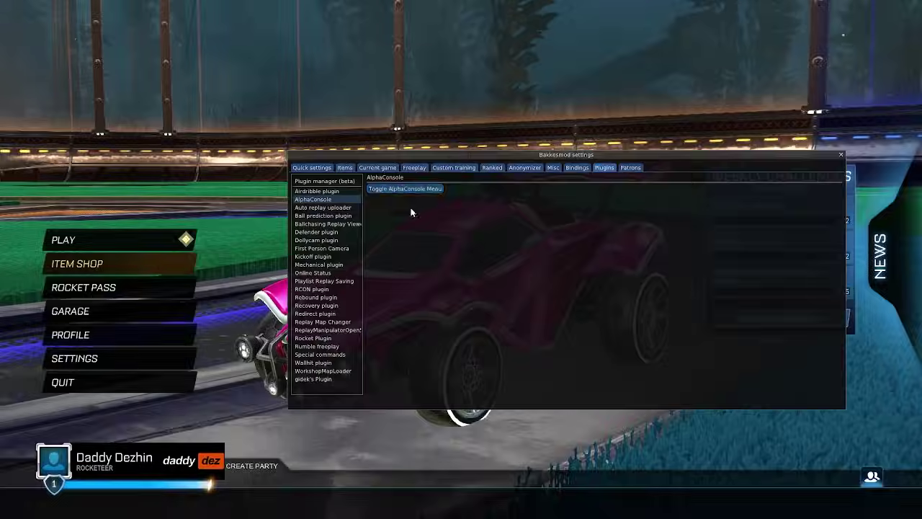
left_click(338, 181)
left_click(393, 222)
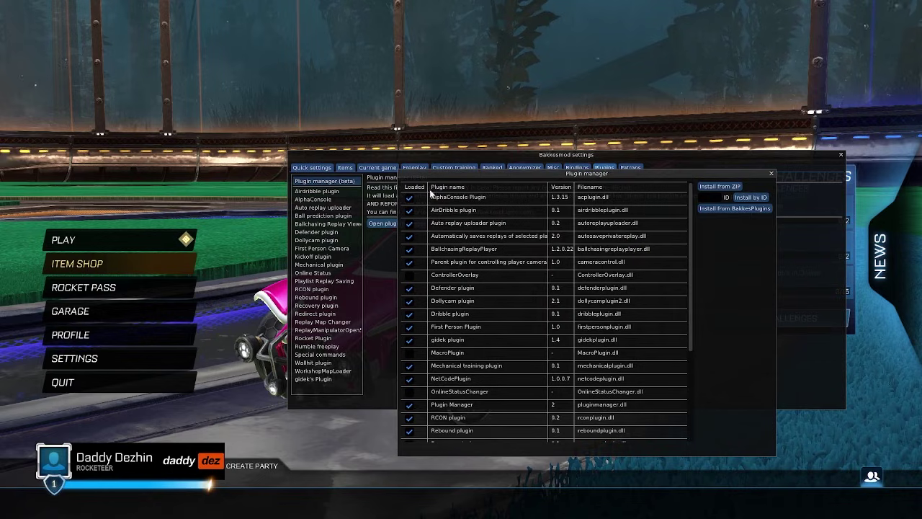
left_click(412, 202)
left_click(411, 202)
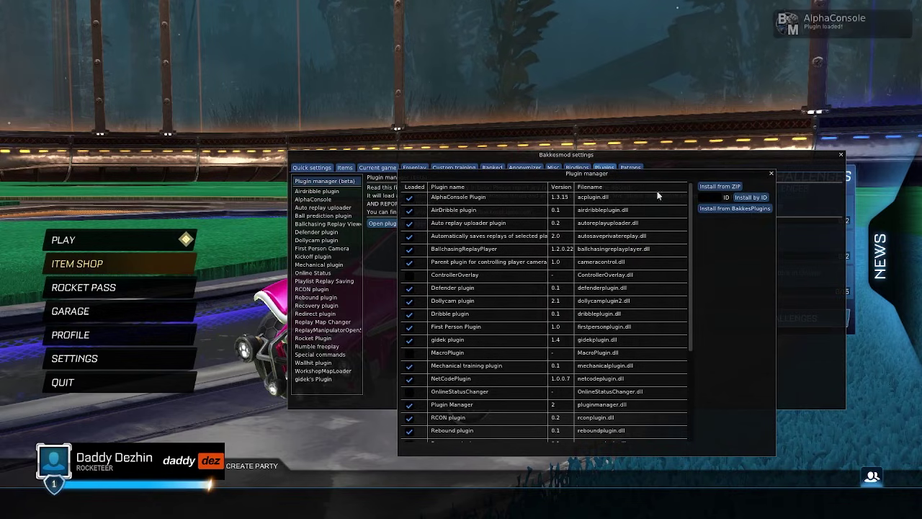
left_click(772, 173)
- Open the AlphaConsole cosmetics and set both the blue and the orange decal to Dezhin (Animated)
left_click(342, 212)
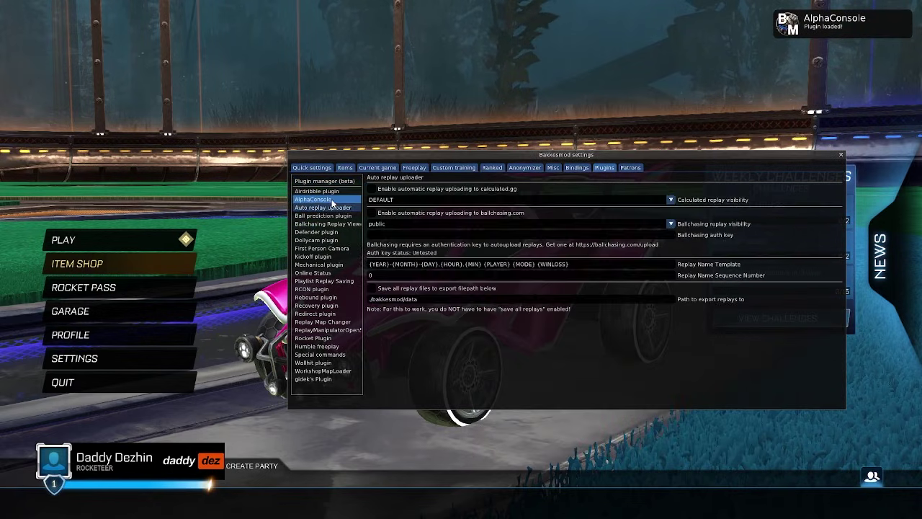
left_click(324, 199)
left_click(415, 188)
left_click(397, 133)
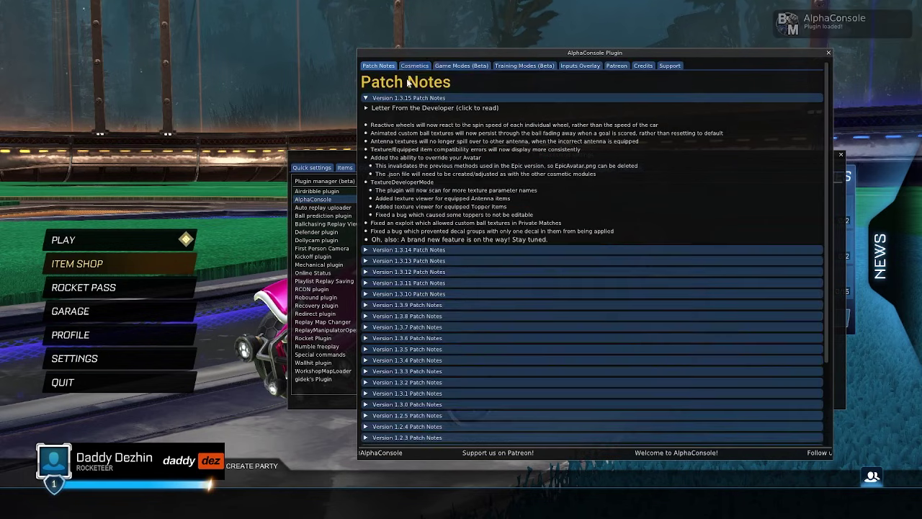
left_click(413, 65)
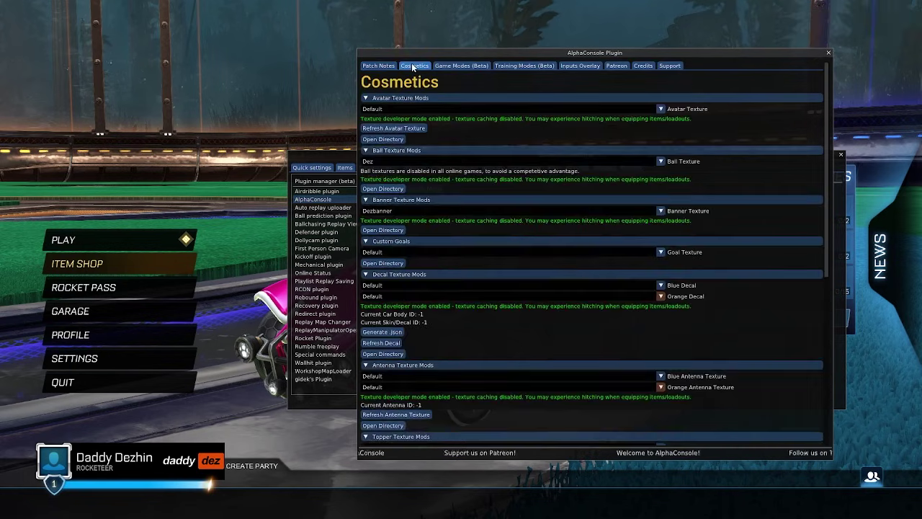
left_click(388, 285)
left_click(389, 321)
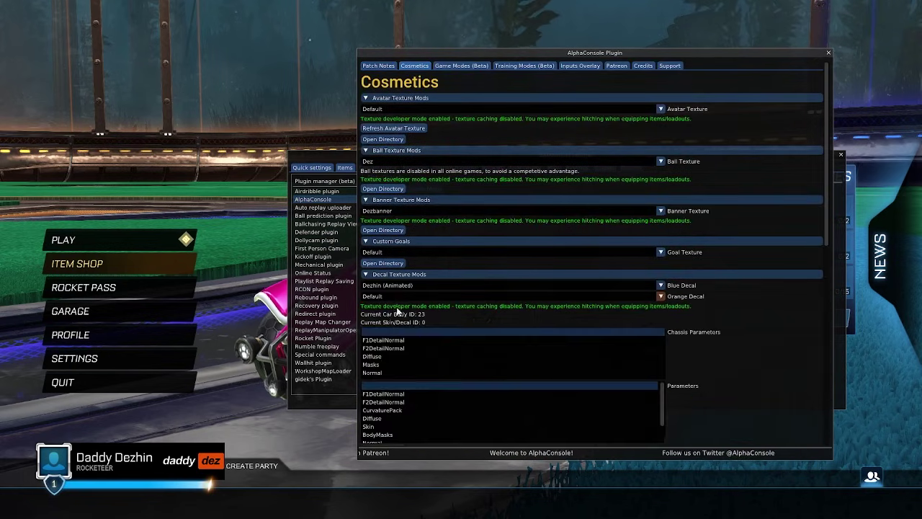
left_click(405, 295)
left_click(389, 331)
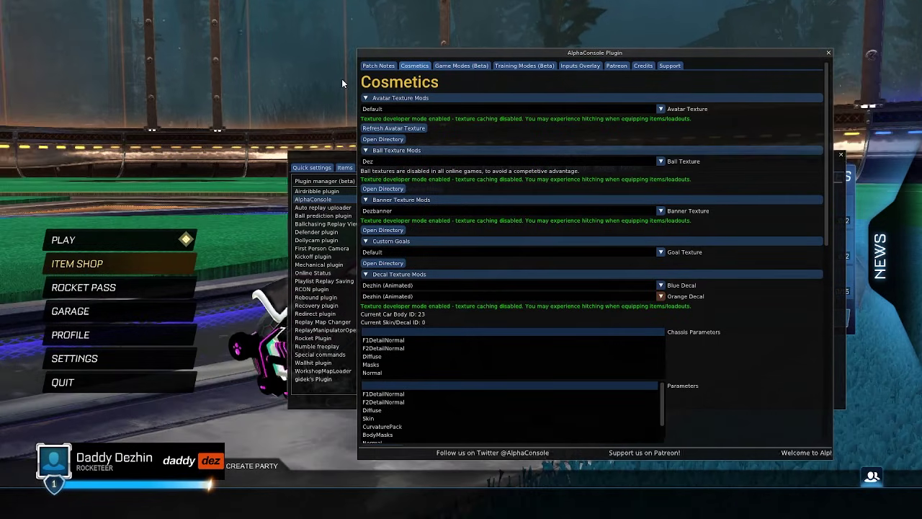
- Close the plugin windows to view the Dezhin decal on the car, and reopen the AlphaConsole cosmetics
key("F2")
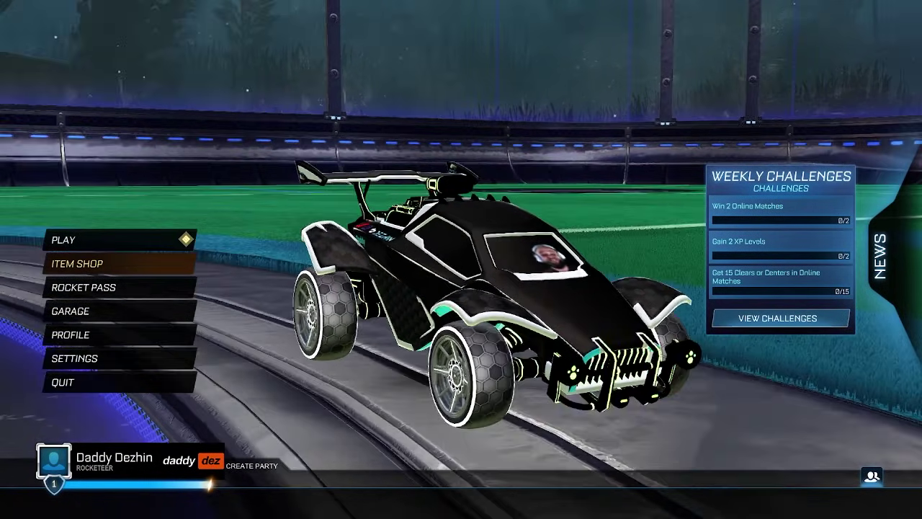
key("F5")
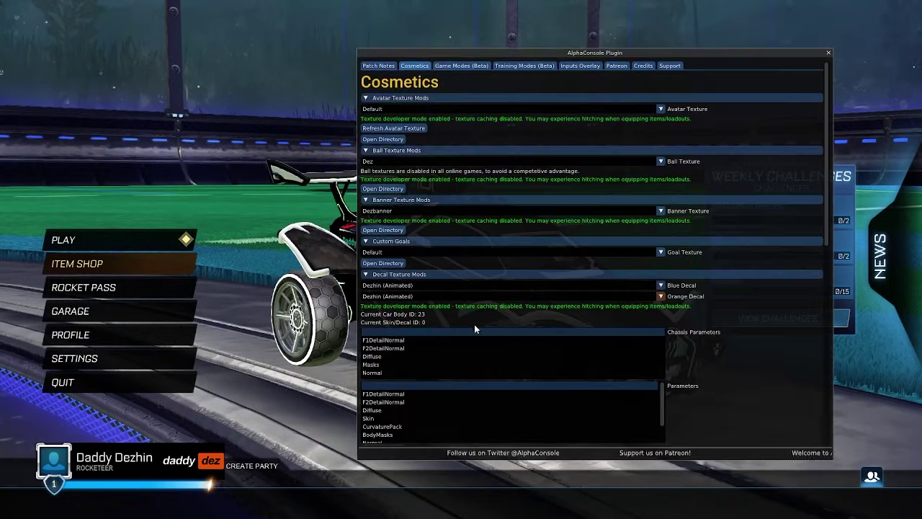